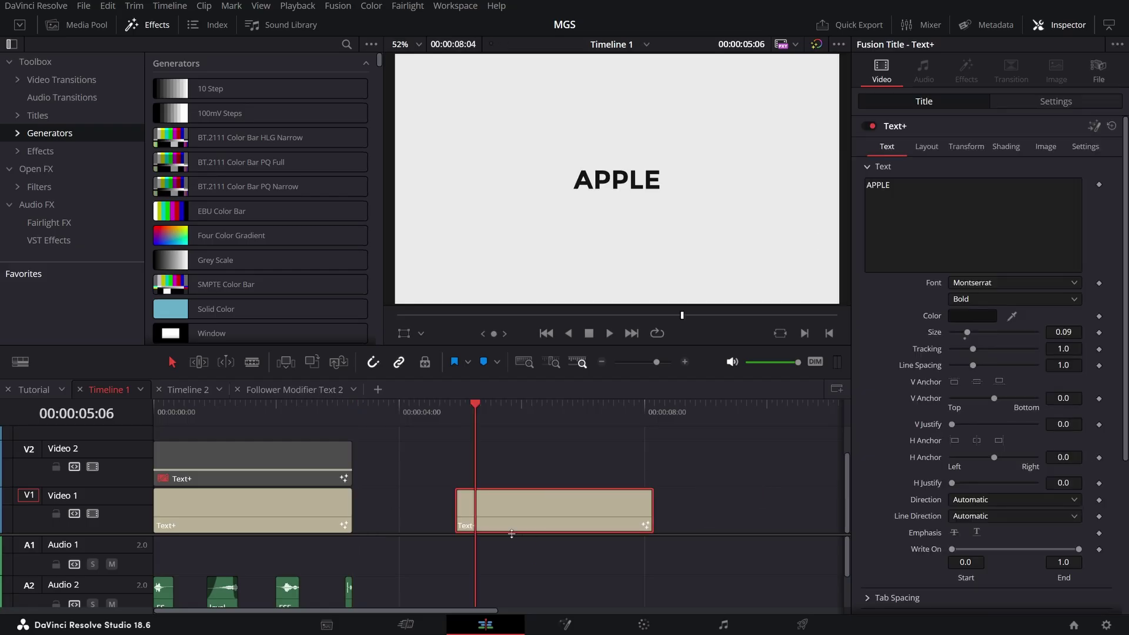
Delete the APPLE title clip from Video 1 and place a new Text+ title in its spot on the timeline
key(Delete)
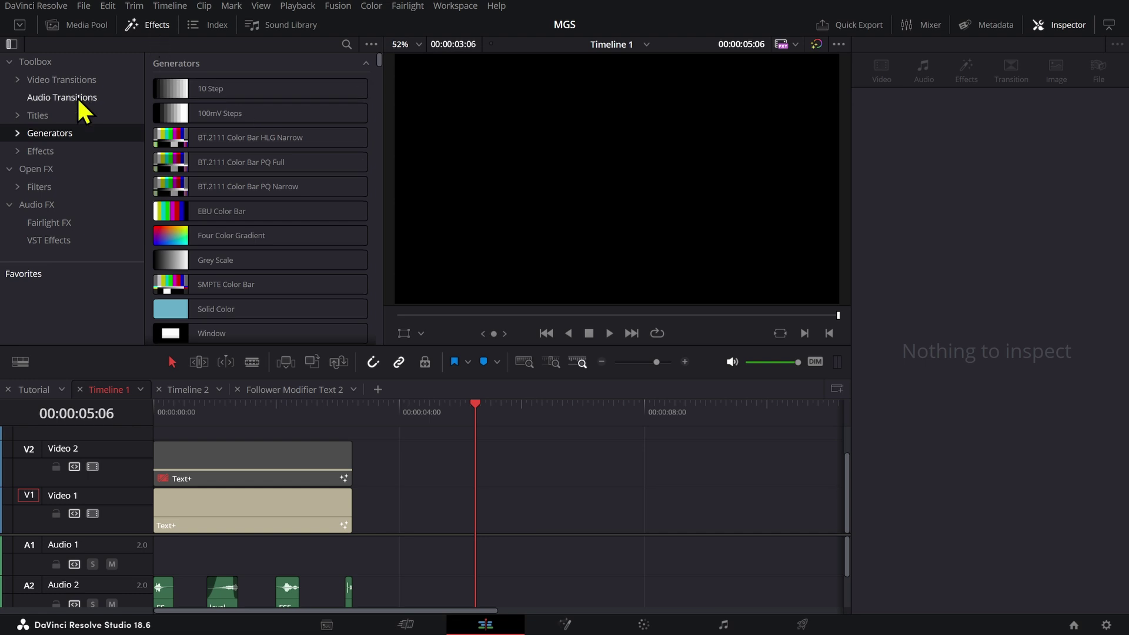
click(104, 81)
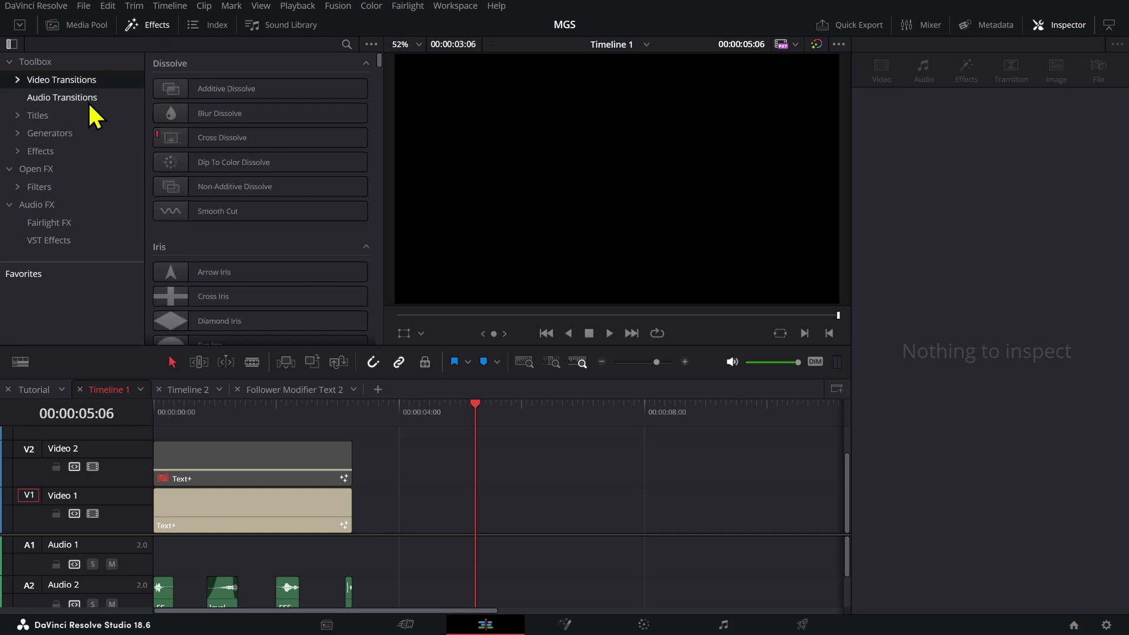
click(59, 115)
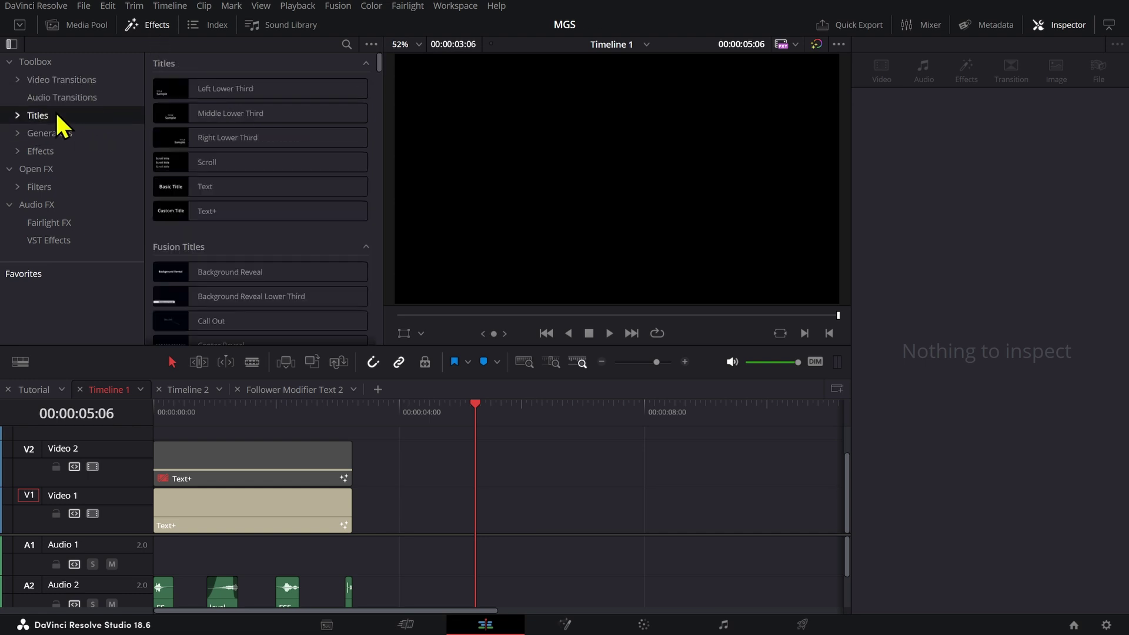
drag(206, 211, 496, 528)
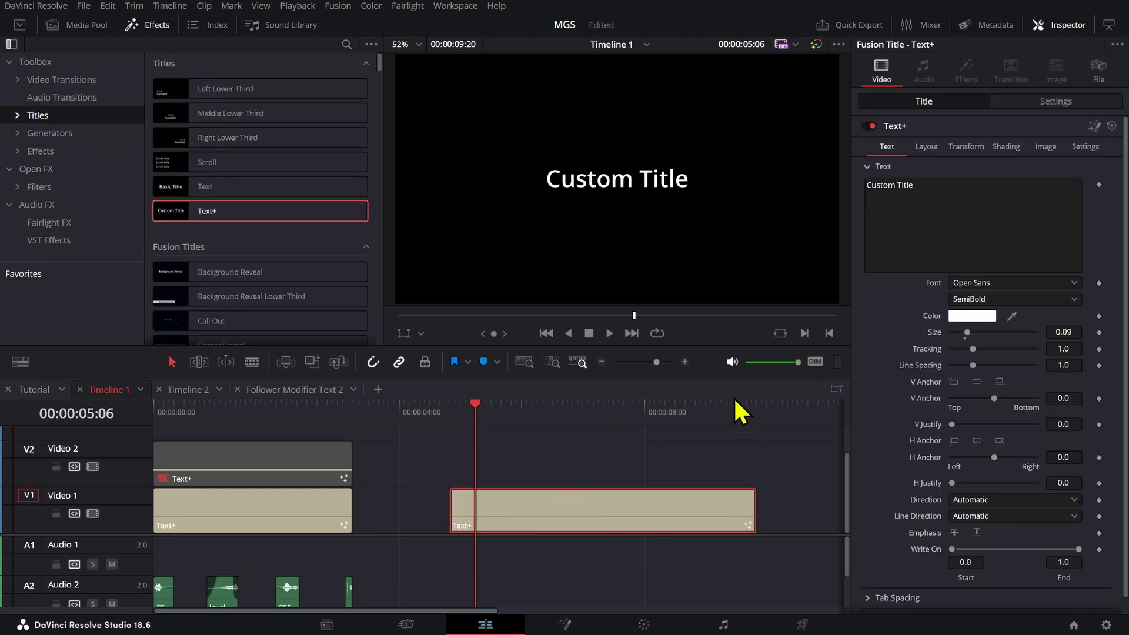
Set the new title's text to "TEXT 1" and its font to Montserrat
double_click(985, 194)
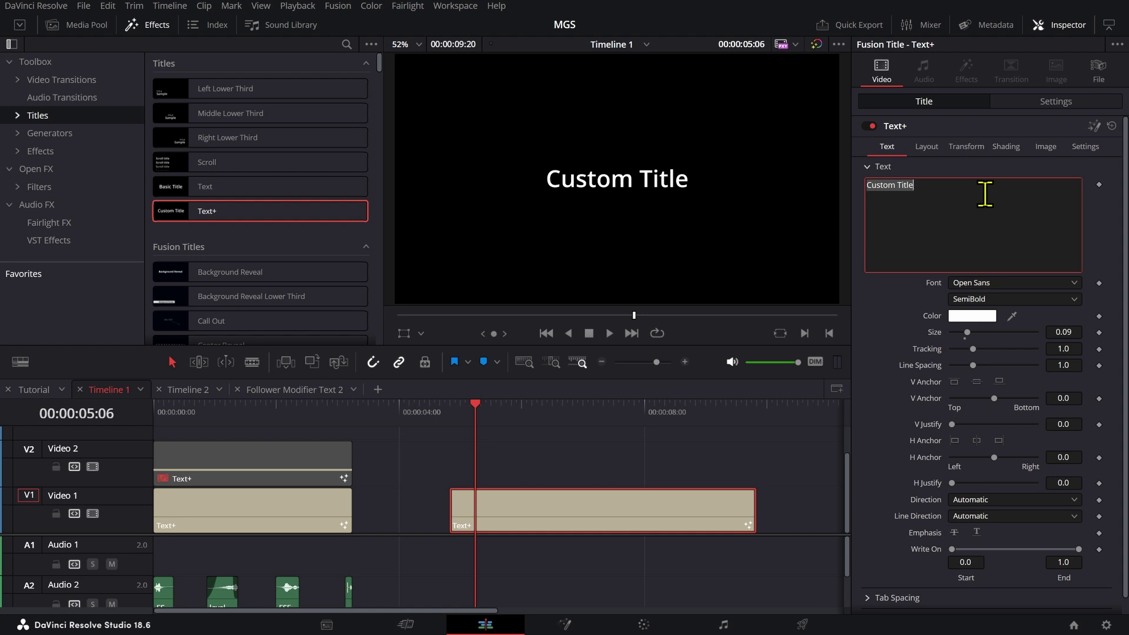
text(TEXT1)
click(1000, 283)
key(p)
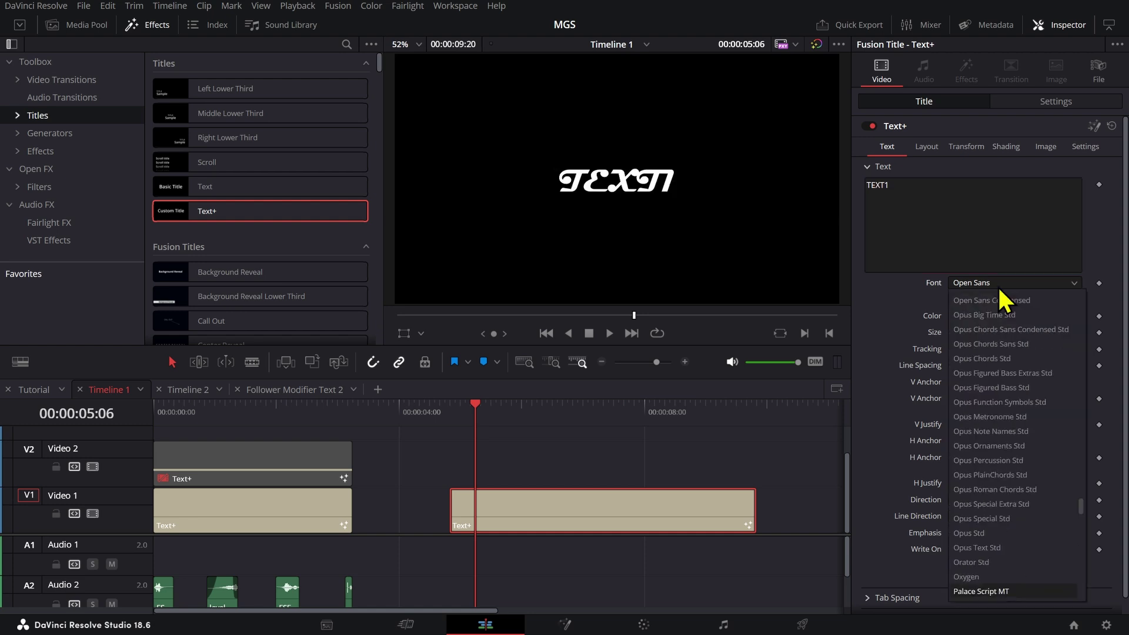
key(Escape)
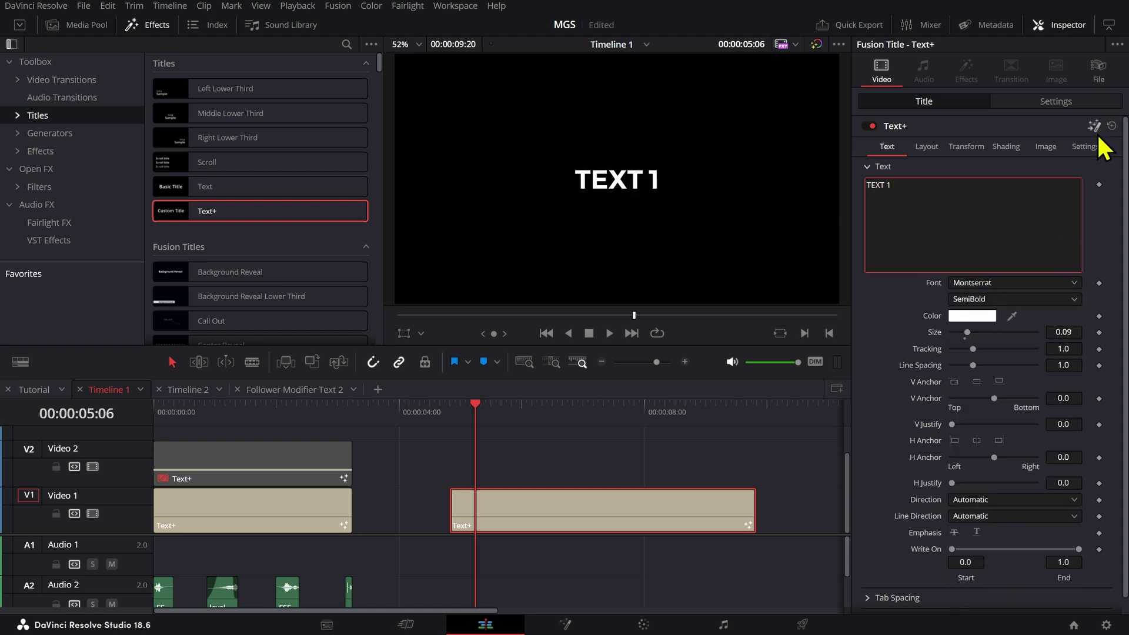
Open the title in Fusion, enlarge the viewer area and spread the Template and MediaOut1 nodes apart
click(1095, 125)
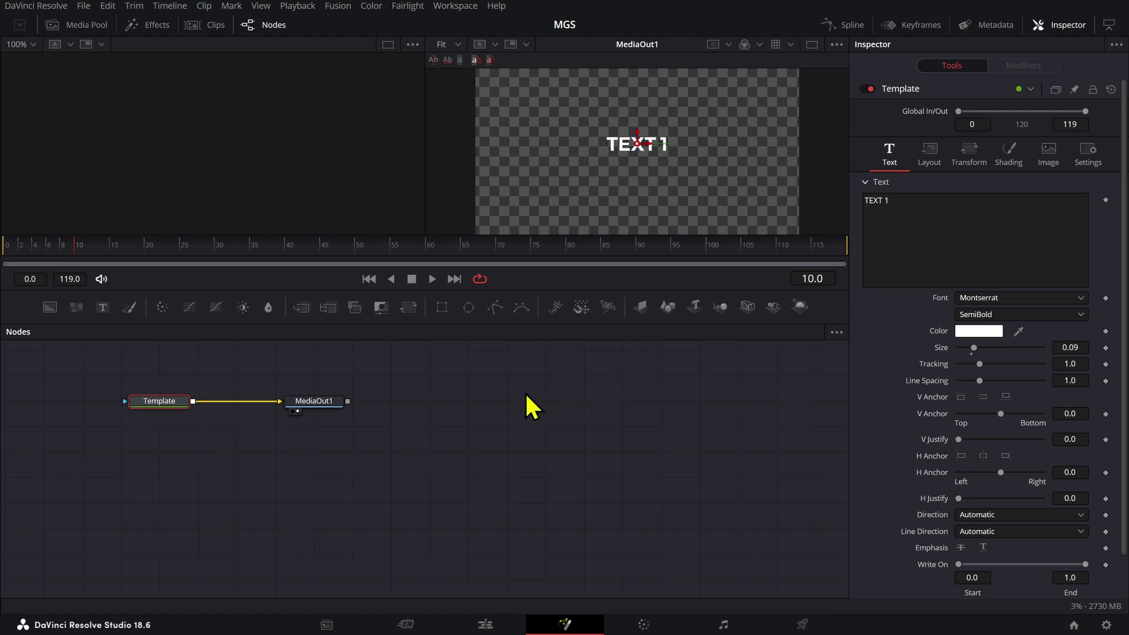
drag(237, 431, 393, 484)
scroll(685, 154, up, 2)
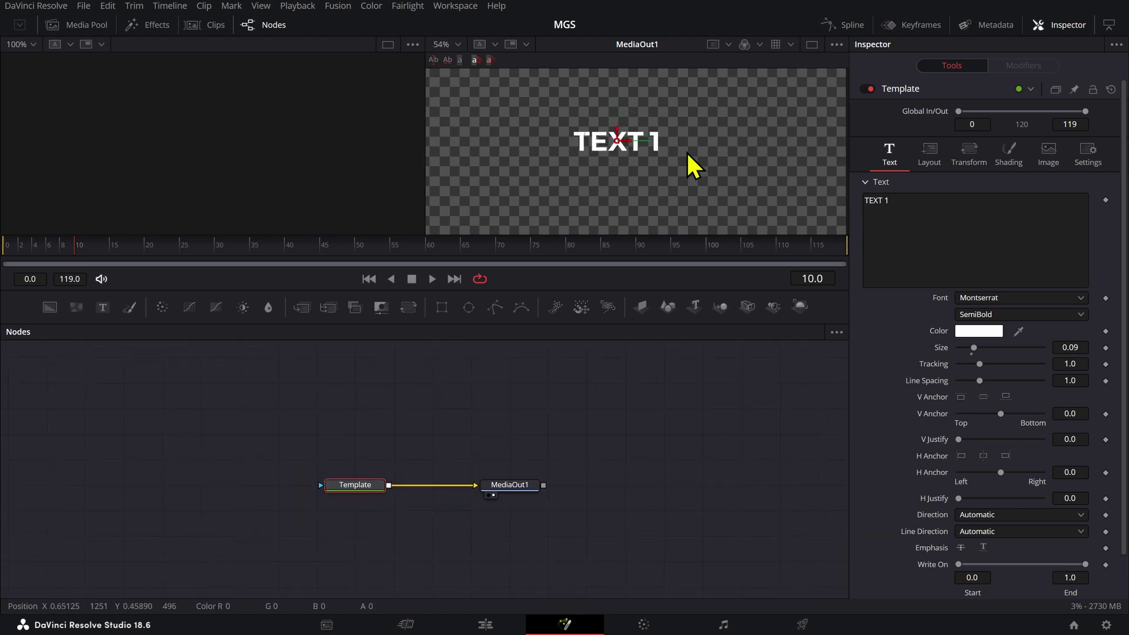
drag(655, 235, 655, 322)
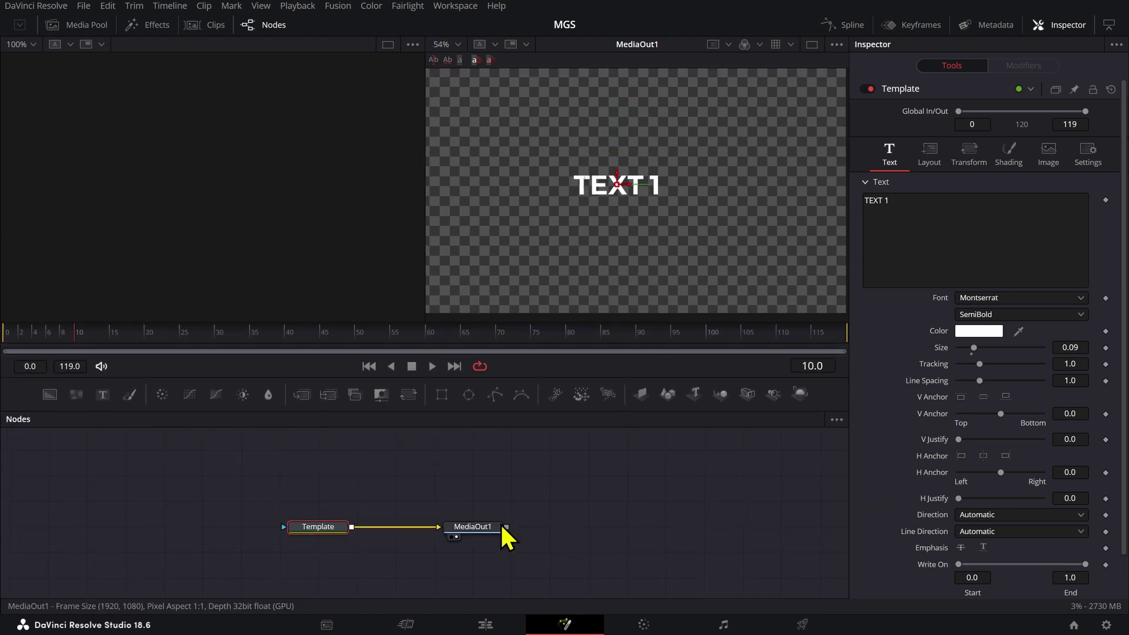
drag(497, 531, 610, 541)
drag(319, 529, 319, 478)
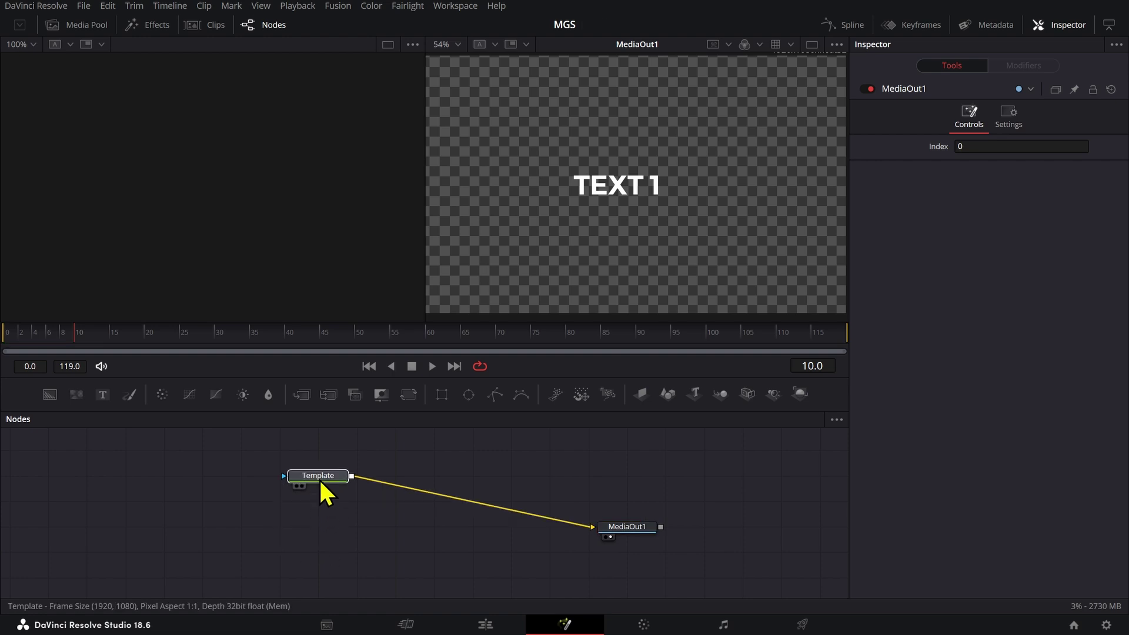
Make two copies of the Template text node and set their texts to "TEXT 2" and "TEXT 3"
key(ctrl+c)
key(ctrl+v)
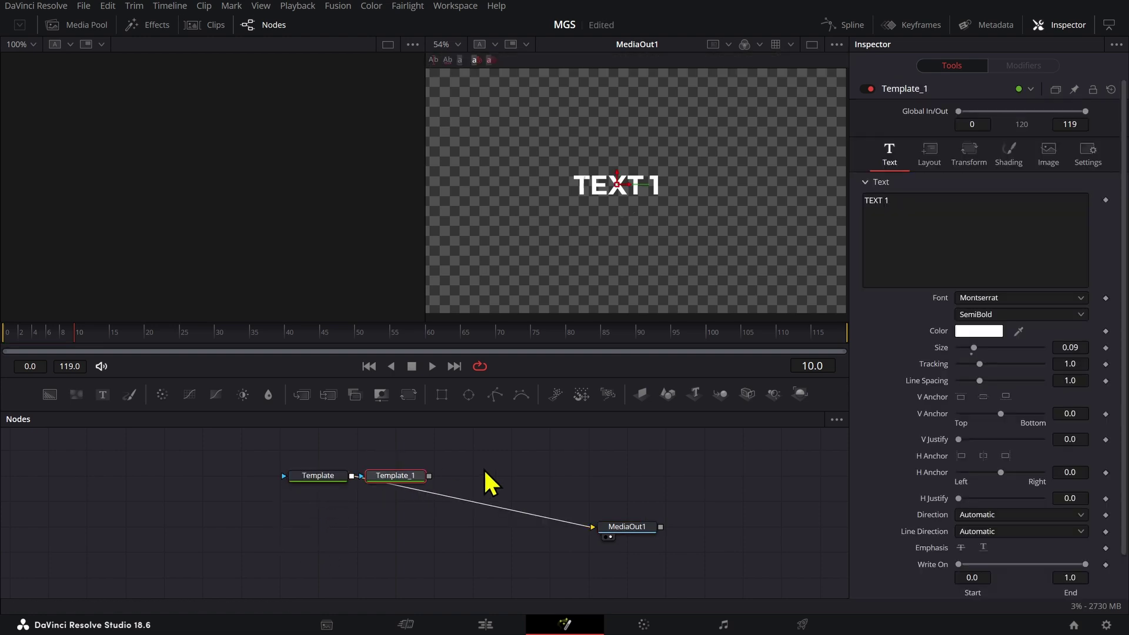
key(ctrl+v)
click(421, 485)
click(968, 229)
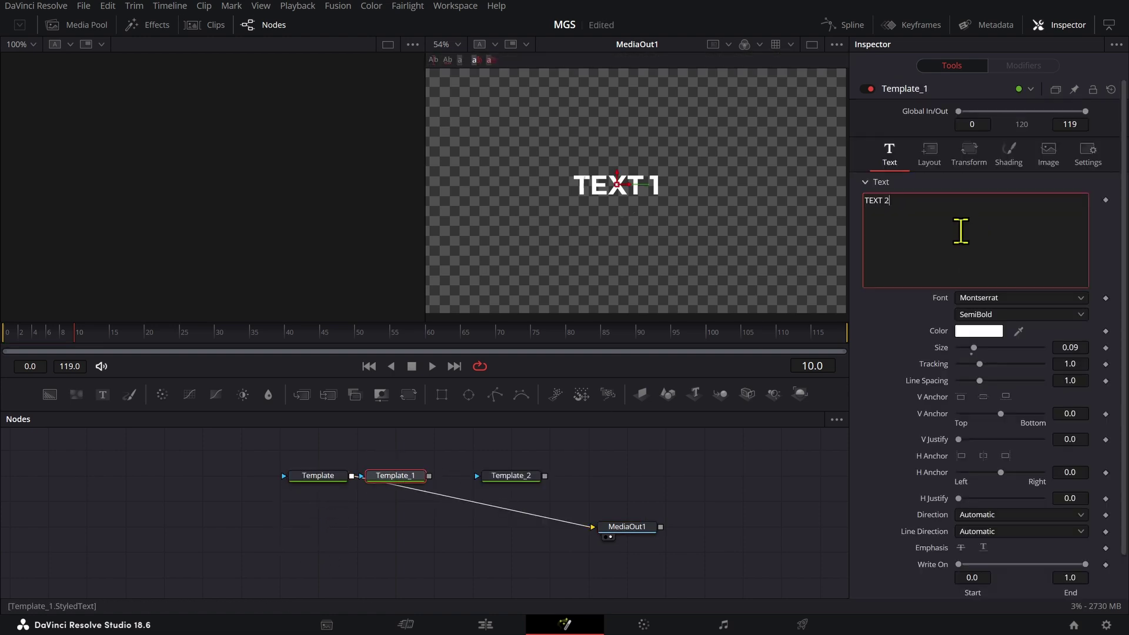
click(500, 477)
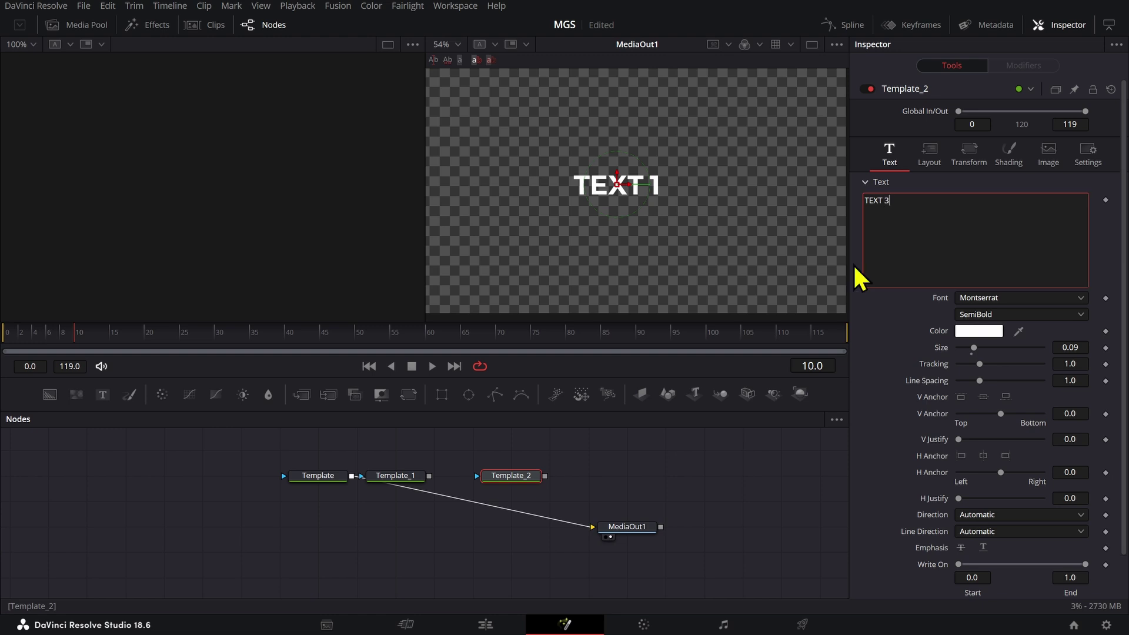
Try to rename the Template_1 node that holds TEXT 2
click(406, 477)
key(F2)
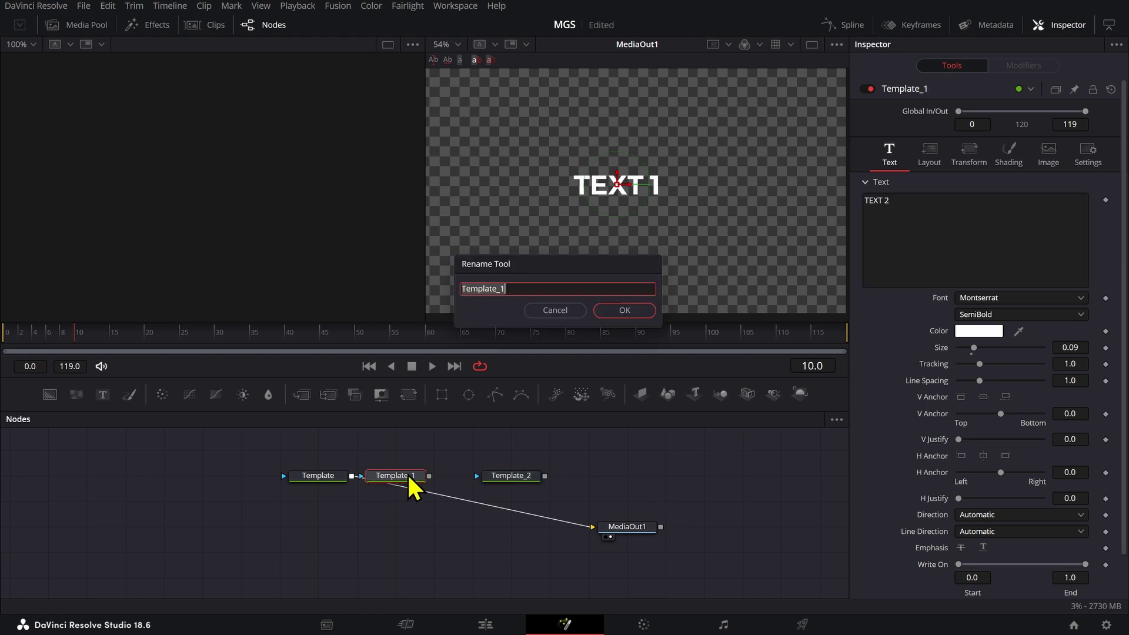
key(Right)
key(BackSpace)
click(625, 310)
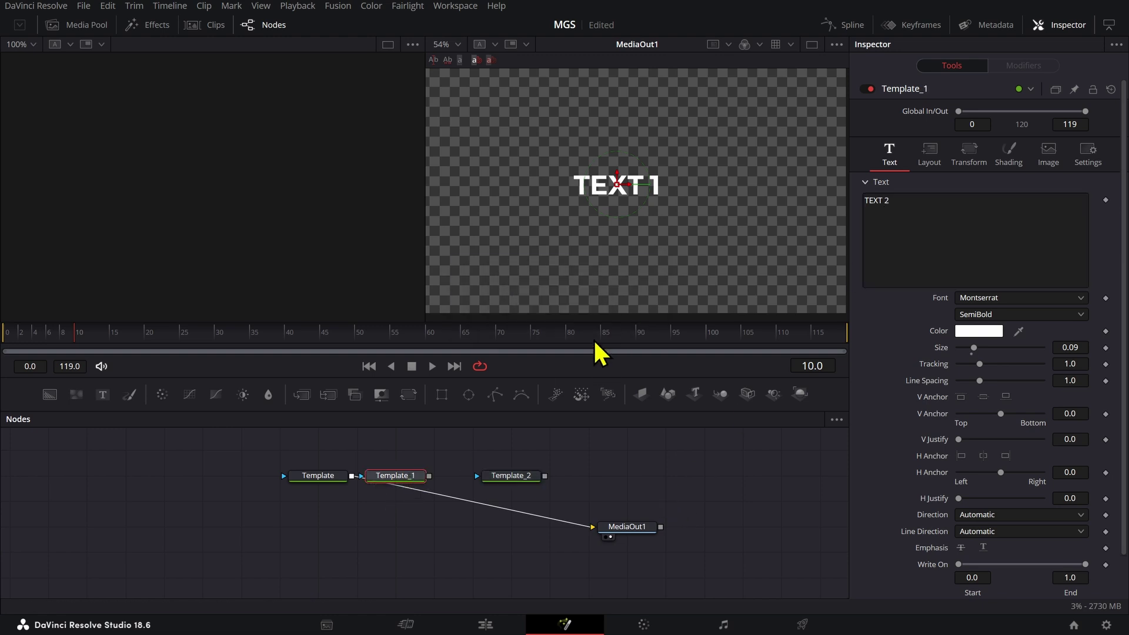
Rename the node holding TEXT 3 as Template_3
click(521, 477)
key(F2)
text(3)
key(Return)
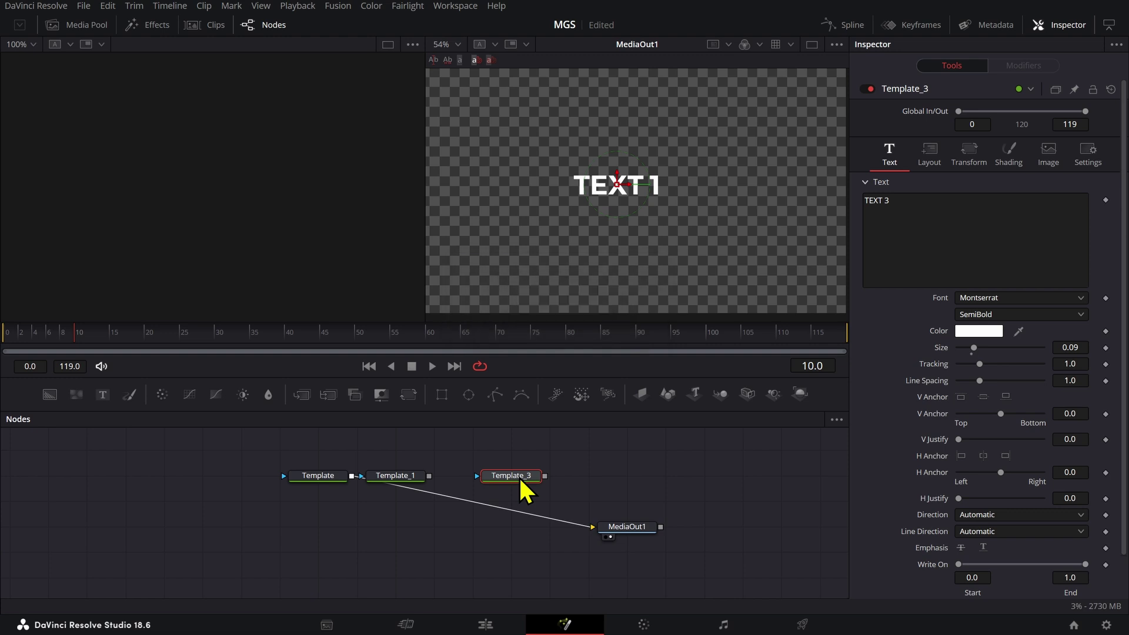
Rename the node holding TEXT 2 as Template_2
click(416, 478)
key(F2)
key(Right)
key(BackSpace)
text(2)
key(Return)
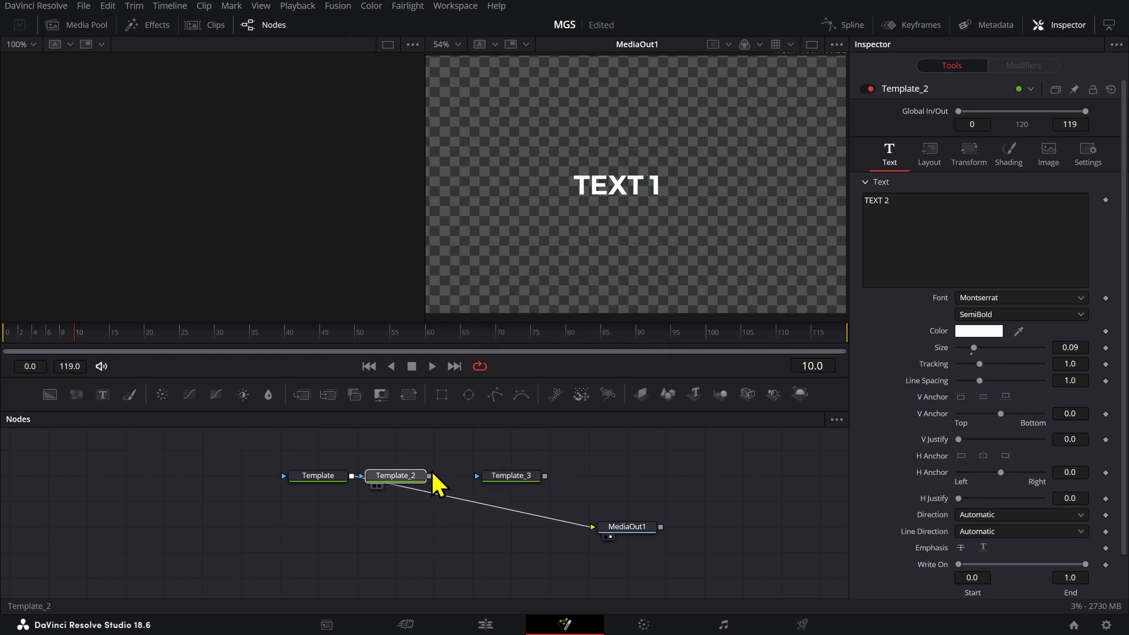
Move the Template and Template_2 nodes higher in the graph and add a Dissolve node between Template and MediaOut1
drag(416, 478, 416, 452)
drag(331, 476, 327, 462)
key(shift+space)
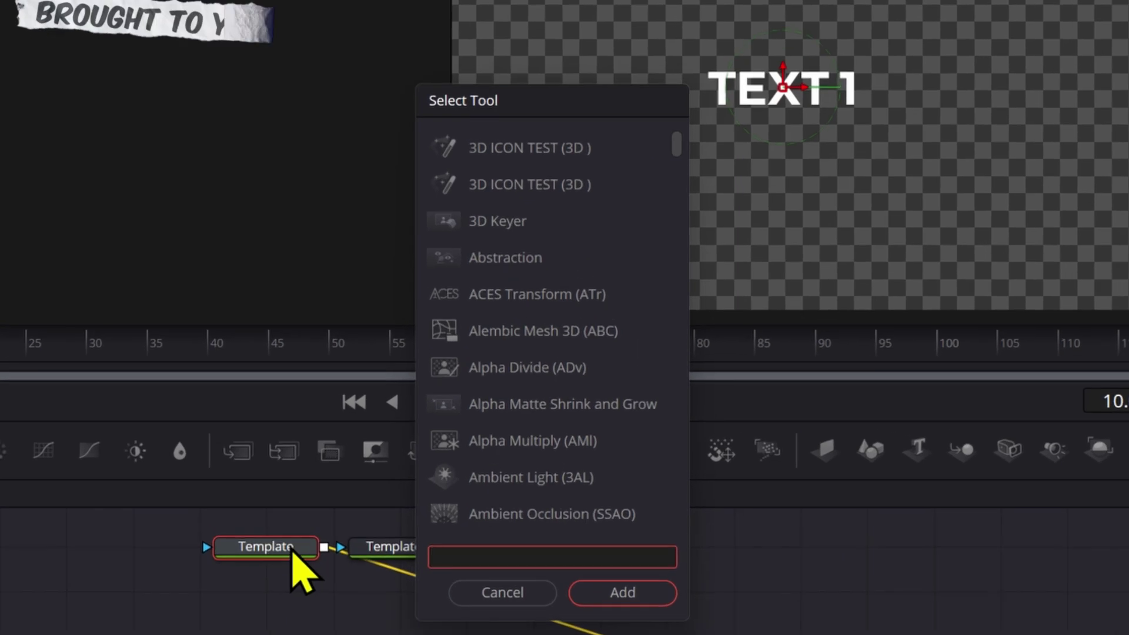
text(DU)
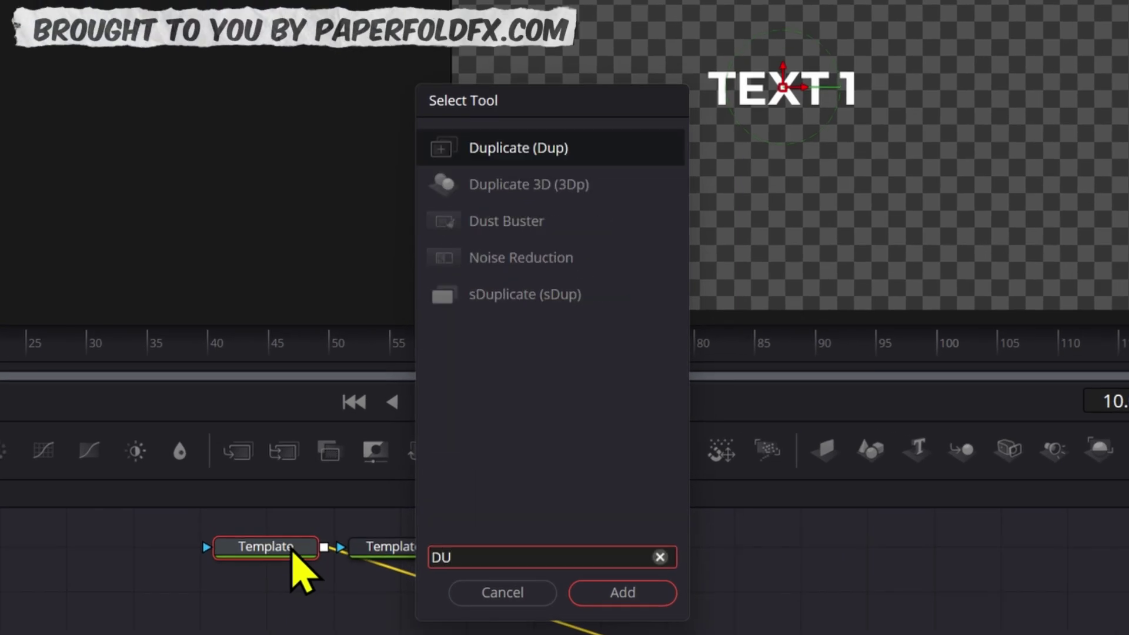
key(BackSpace)
text(ISS)
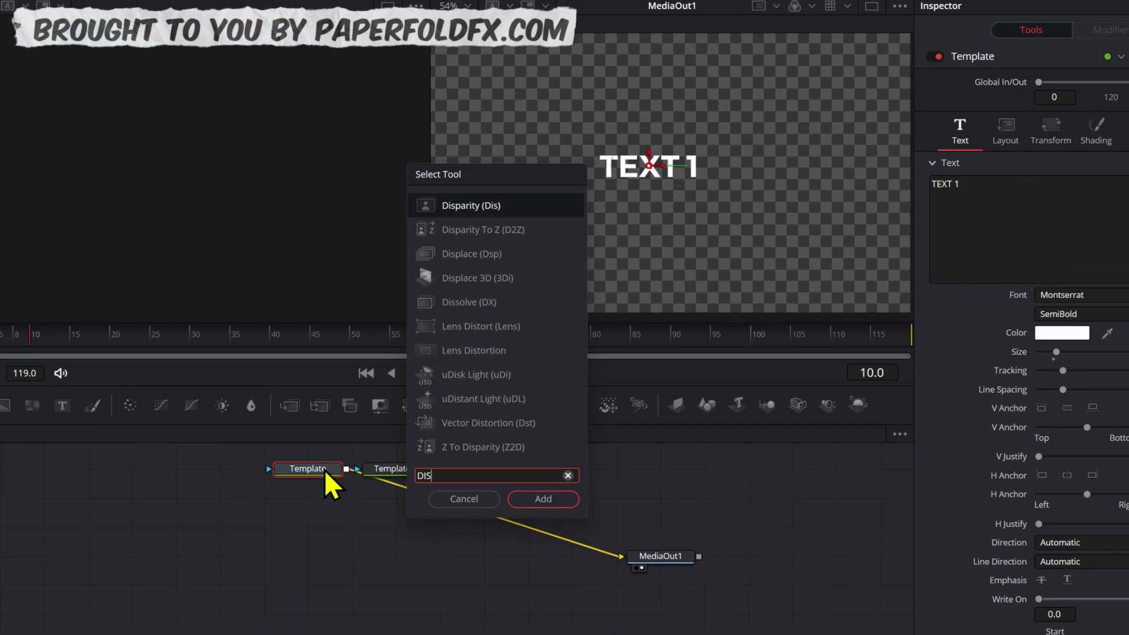
key(Return)
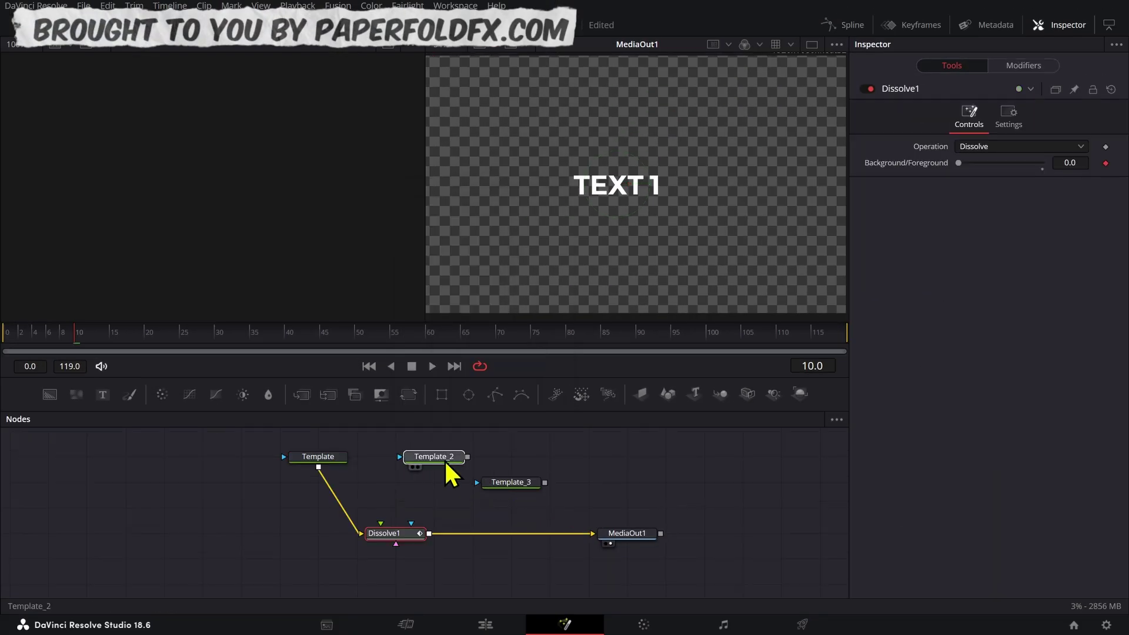
Connect Template_2 to Dissolve1's foreground, add a second Dissolve after it, and connect Template_3 to the second one's foreground
drag(447, 470, 382, 535)
key(ctrl+v)
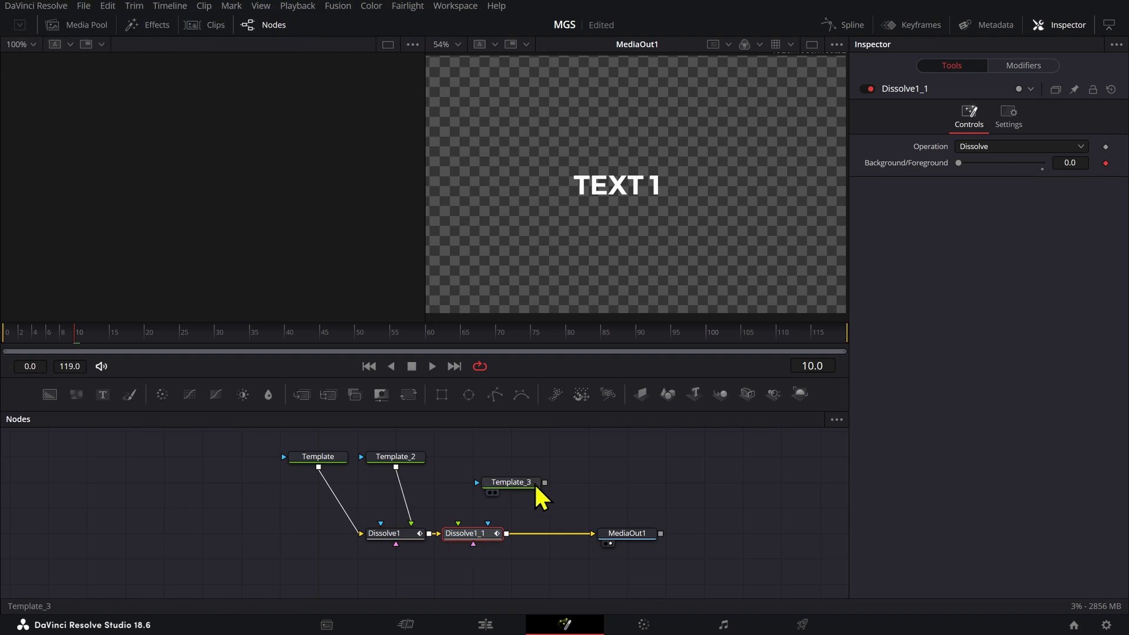
drag(534, 482, 461, 536)
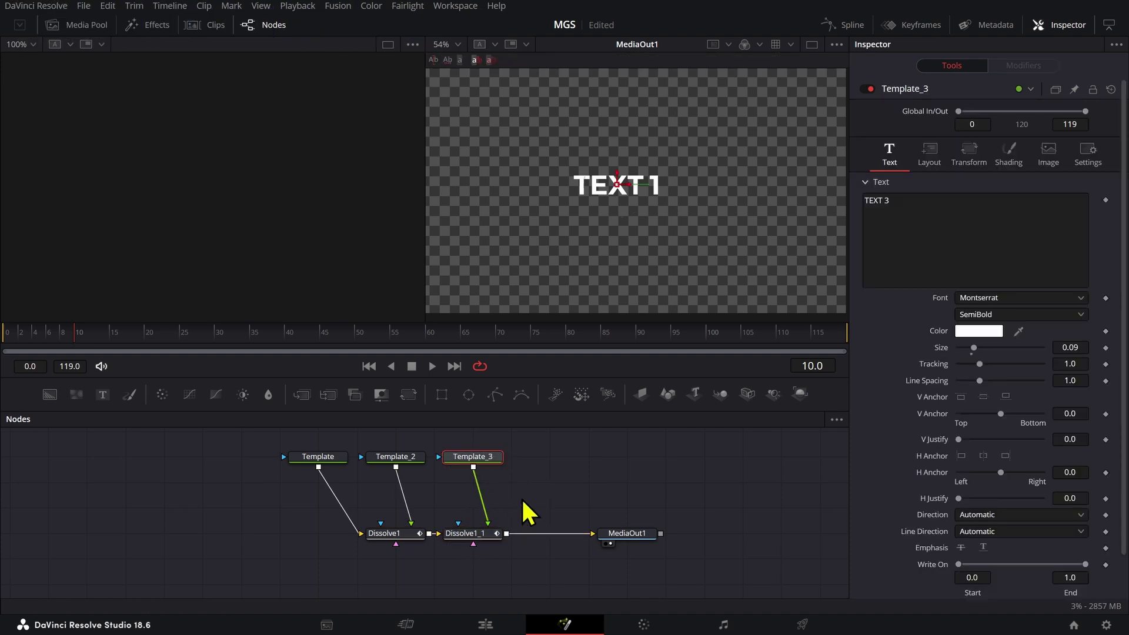
click(517, 517)
Show Dissolve1 in the viewer, clear its Background/Foreground keyframe and set that value to 0.0
click(371, 540)
click(380, 544)
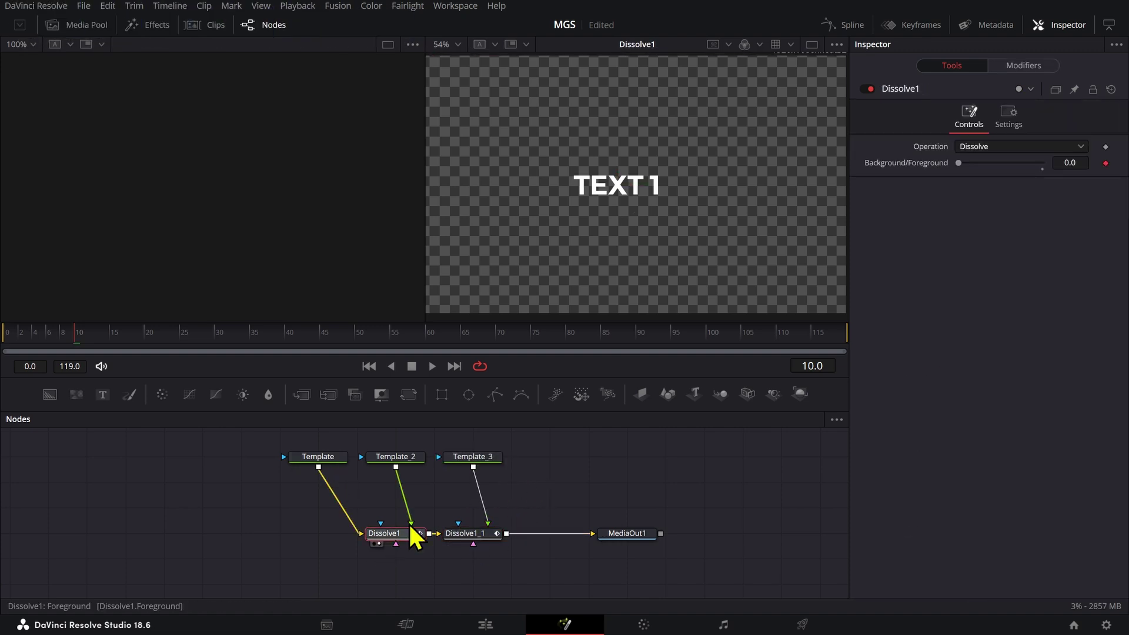
double_click(909, 167)
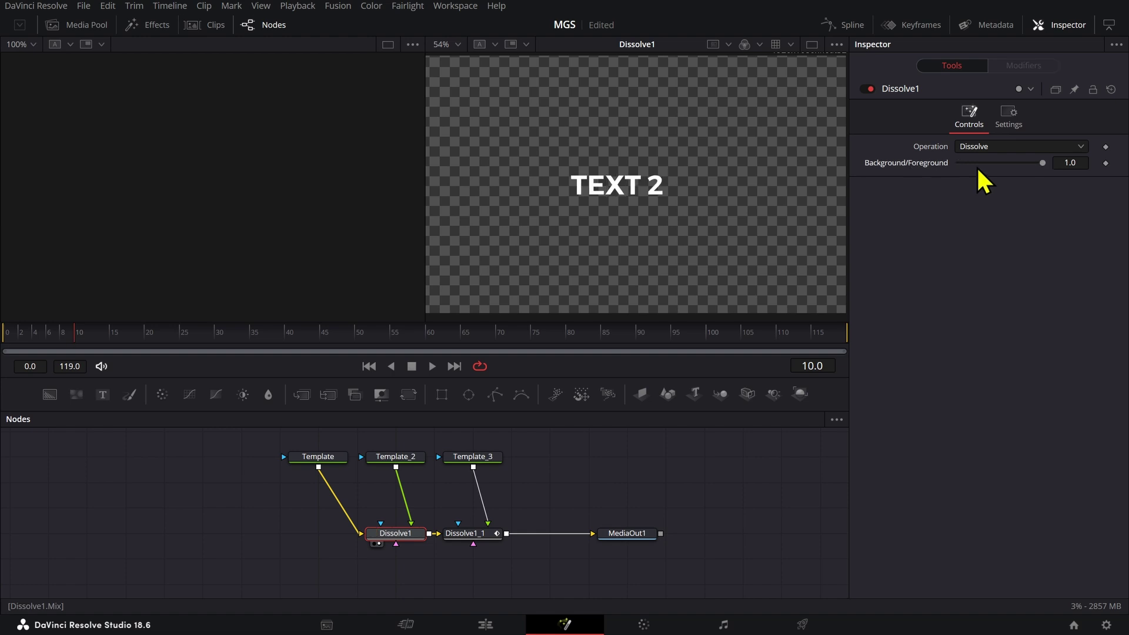
drag(1067, 161, 668, 58)
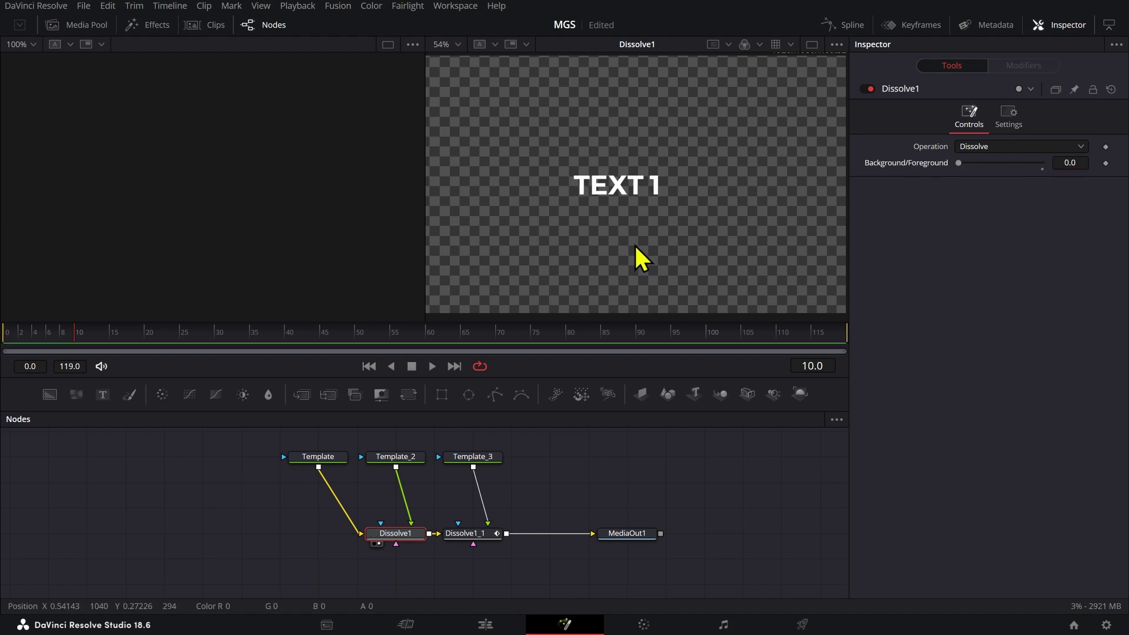
Insert a Transform node between Template and Dissolve1, and arrange it below the Template node
drag(328, 457, 262, 457)
key(shift+space)
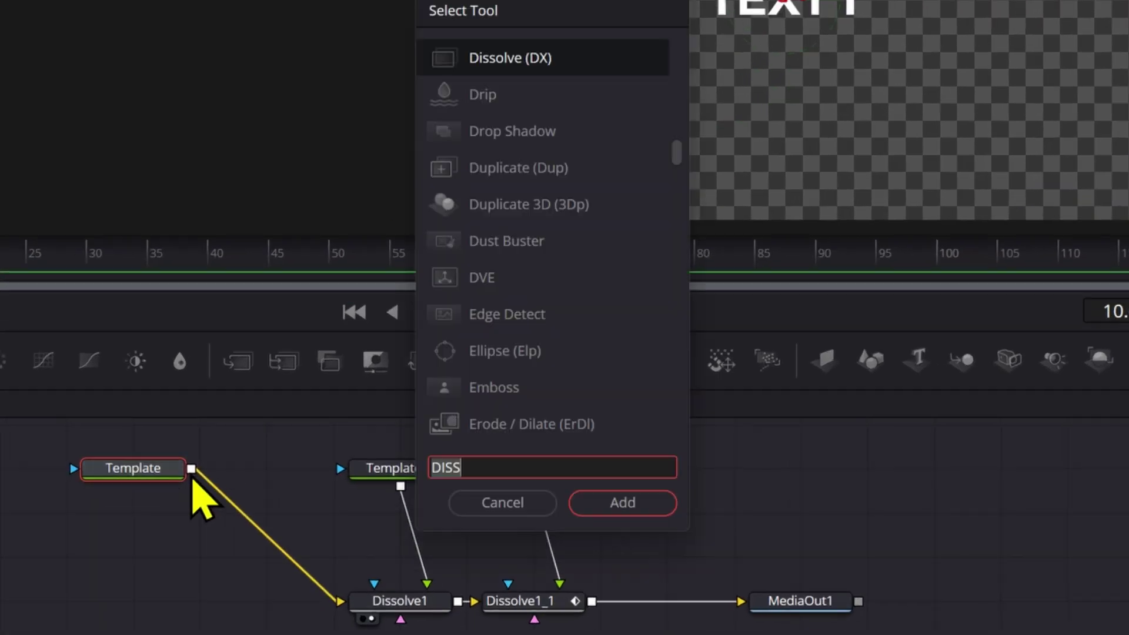
text(TRANS)
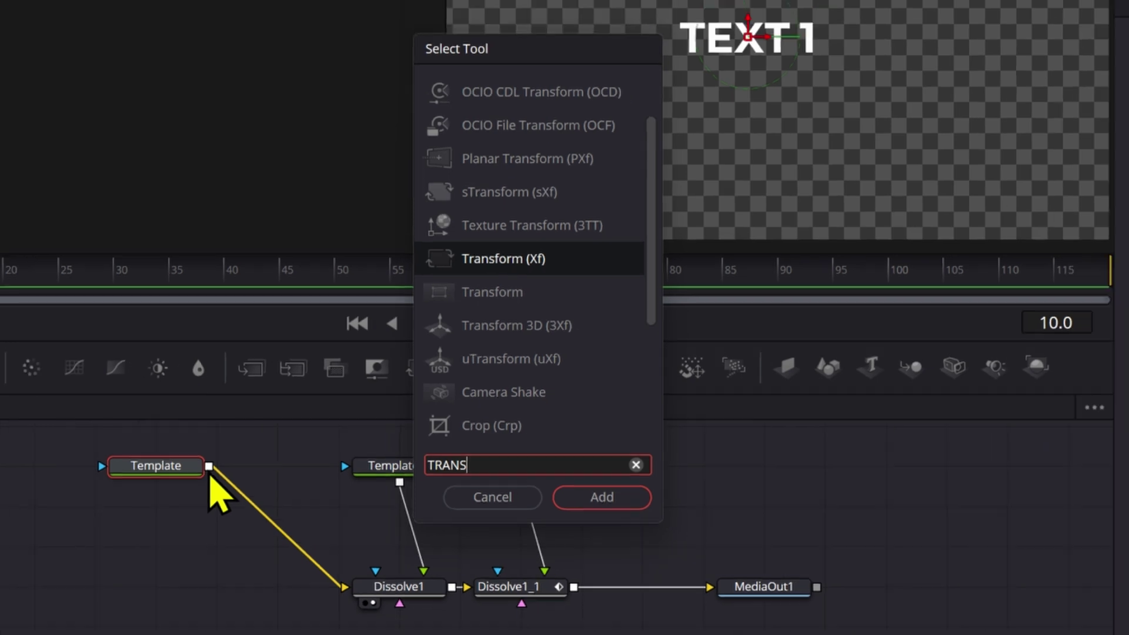
key(Return)
drag(287, 484, 236, 527)
drag(318, 467, 290, 516)
click(251, 460)
click(1007, 151)
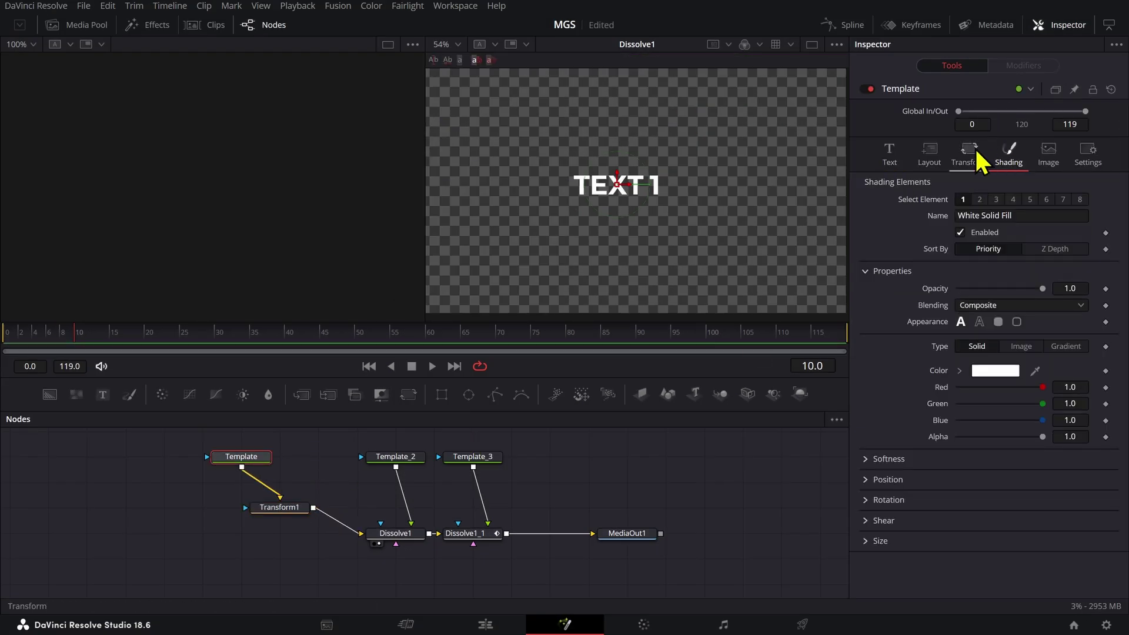
click(970, 152)
click(886, 154)
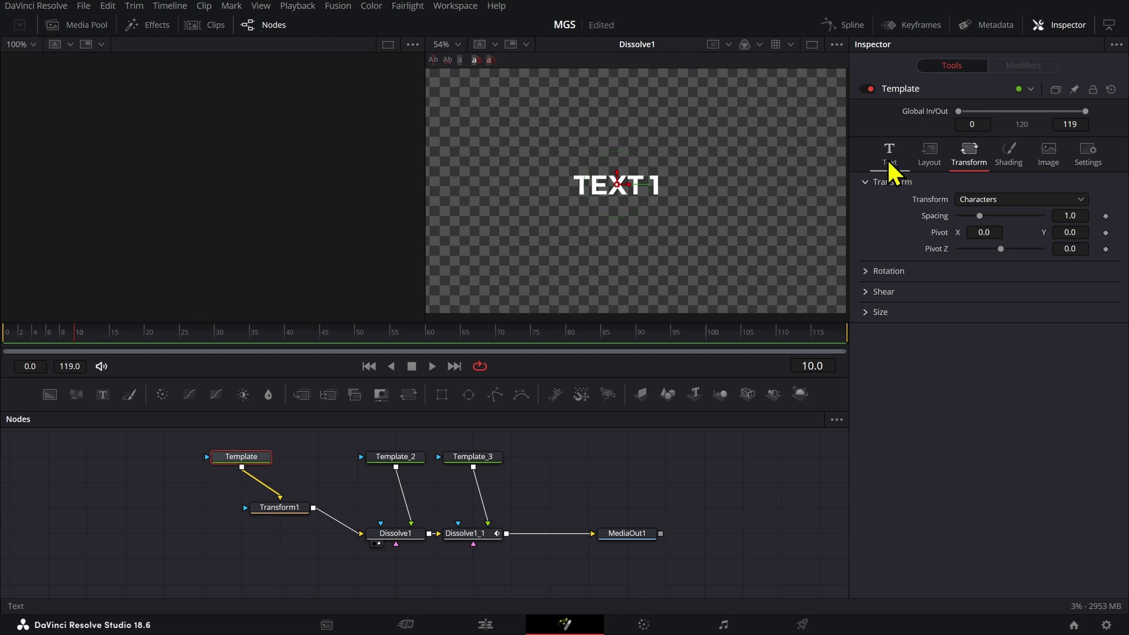
Align Template above Transform1 and keyframe Transform1's Center at frame 0 with Y at 0.416
click(283, 508)
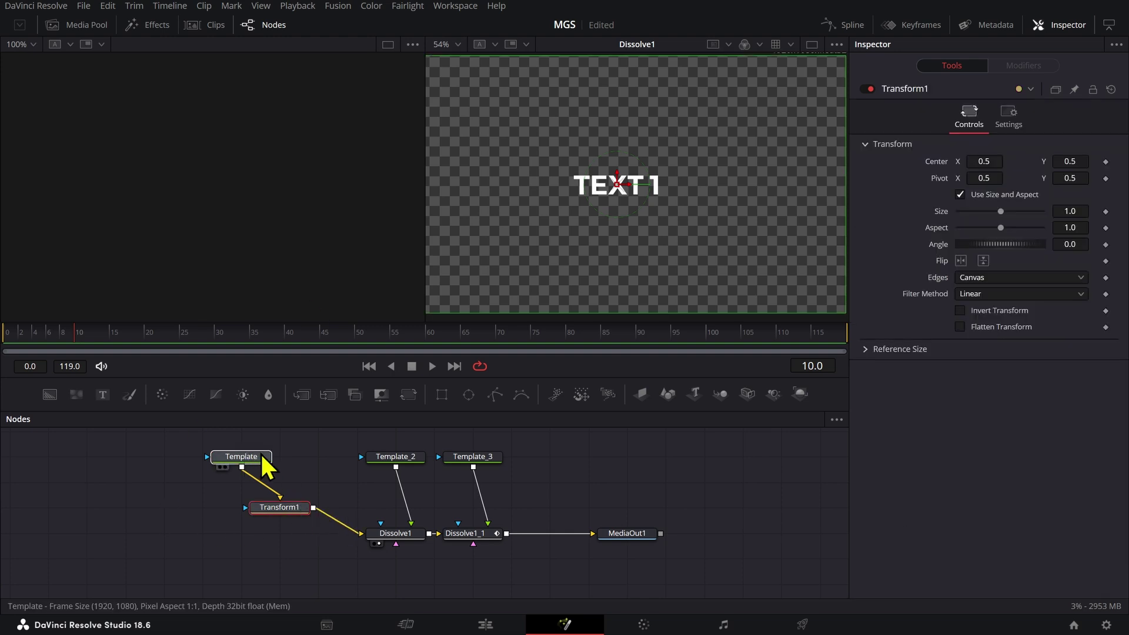
drag(263, 465, 301, 465)
click(282, 509)
key(Home)
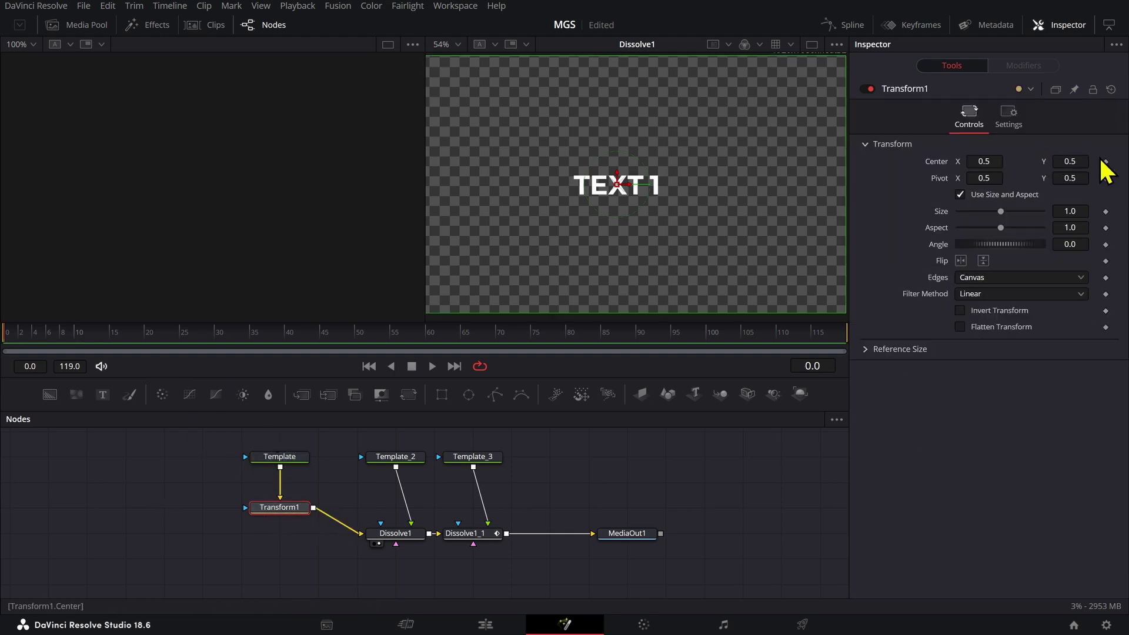
click(1105, 162)
drag(1082, 164, 1033, 164)
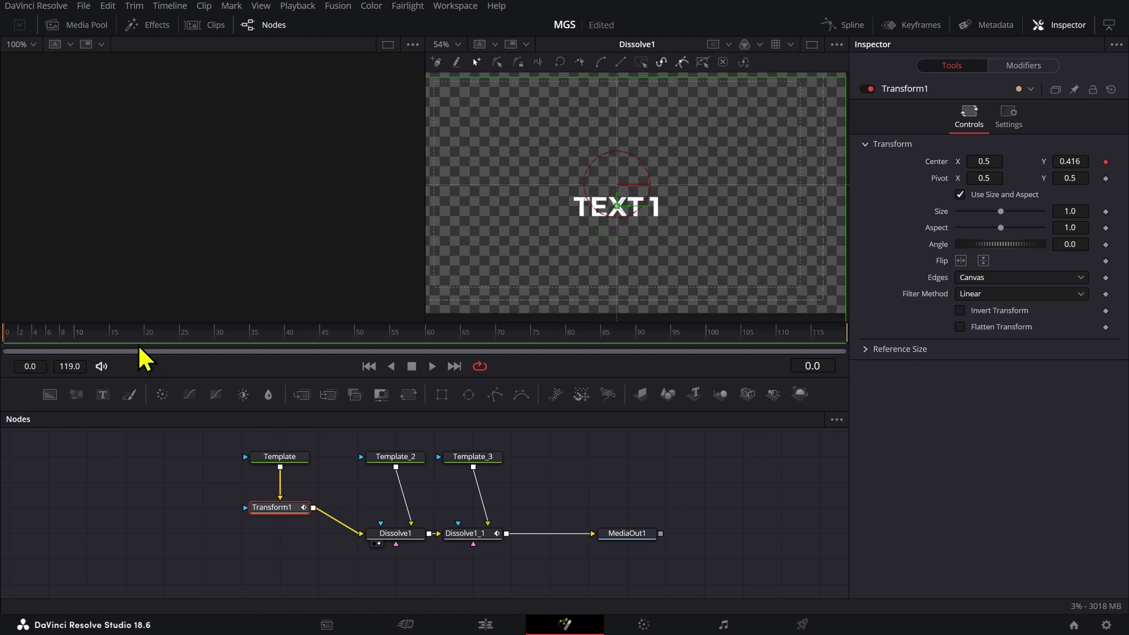
Keyframe Transform1's Center at frame 12 with Y at 0.5
key(Left)
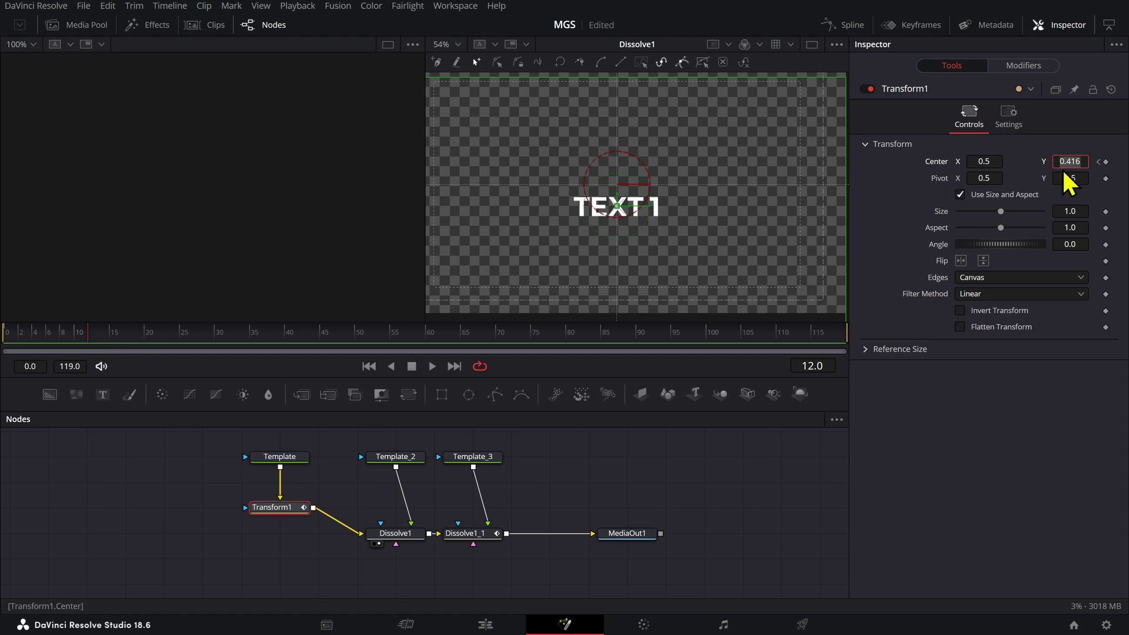
text(0.5)
key(Tab)
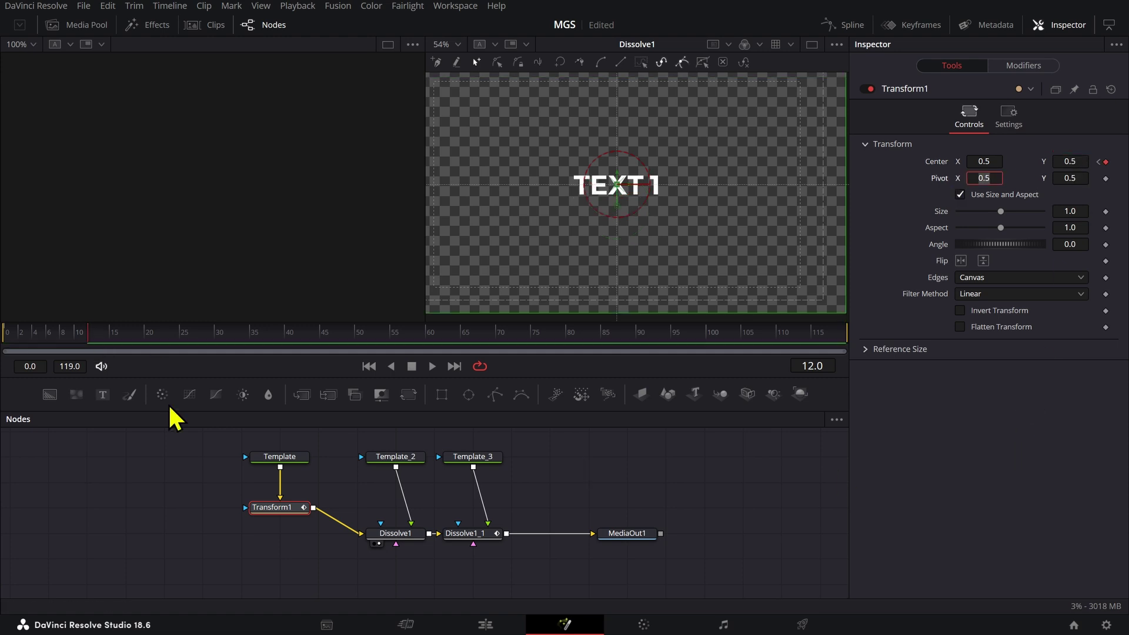
Hold Transform1's Center with a keyframe at frame 24, set its X to 0.438 at frame 36, and play back the movement
drag(79, 321, 79, 330)
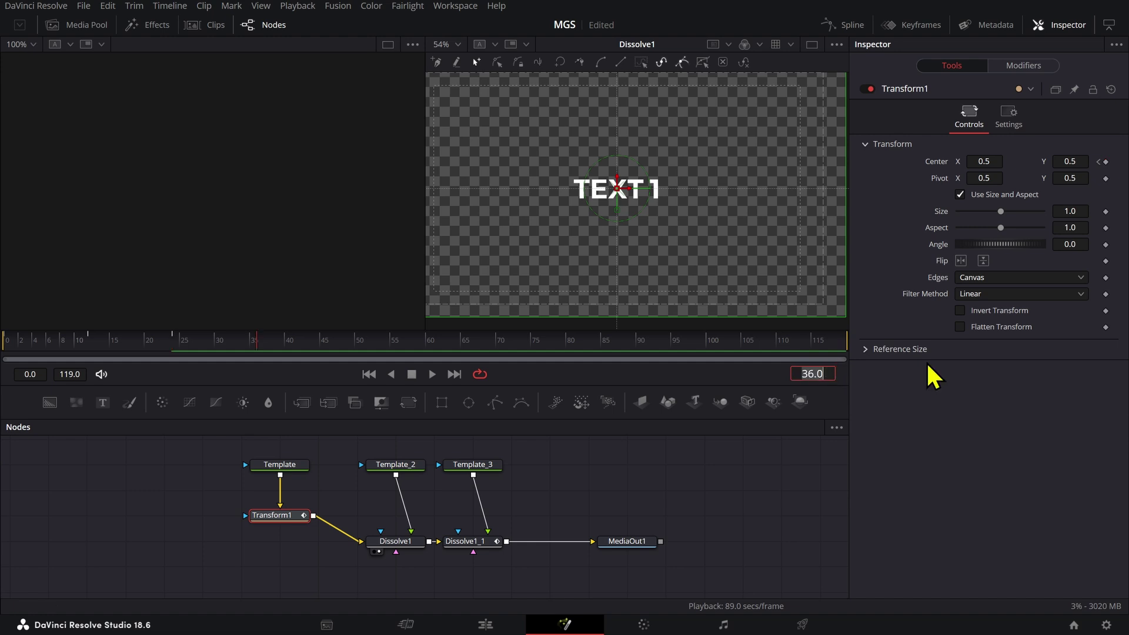
drag(983, 161, 951, 161)
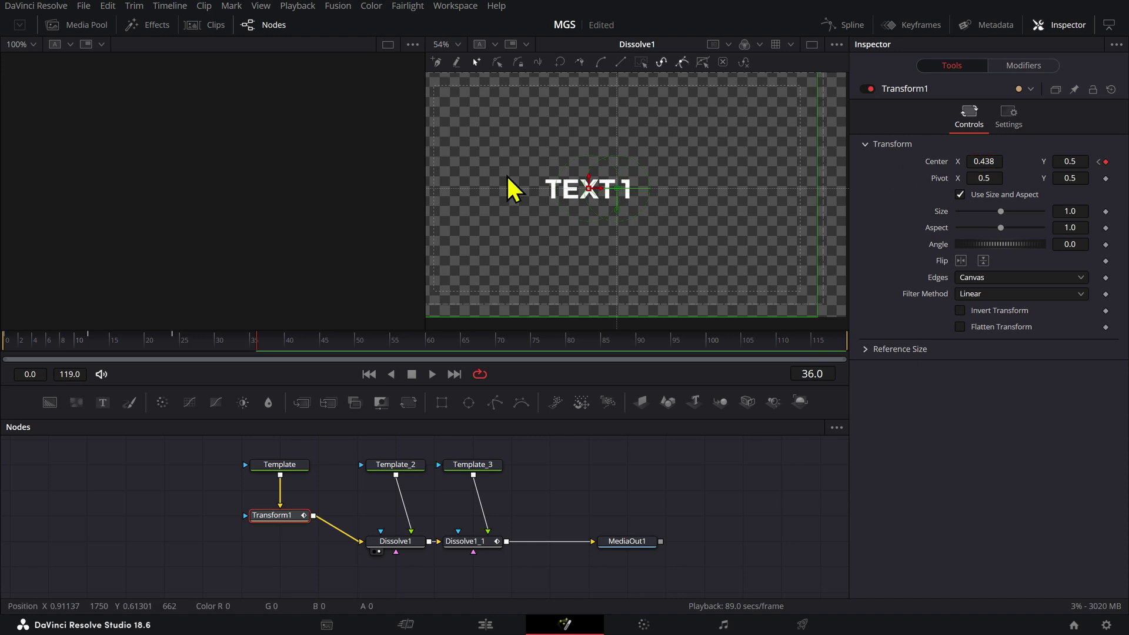
drag(175, 346, 3, 346)
key(space)
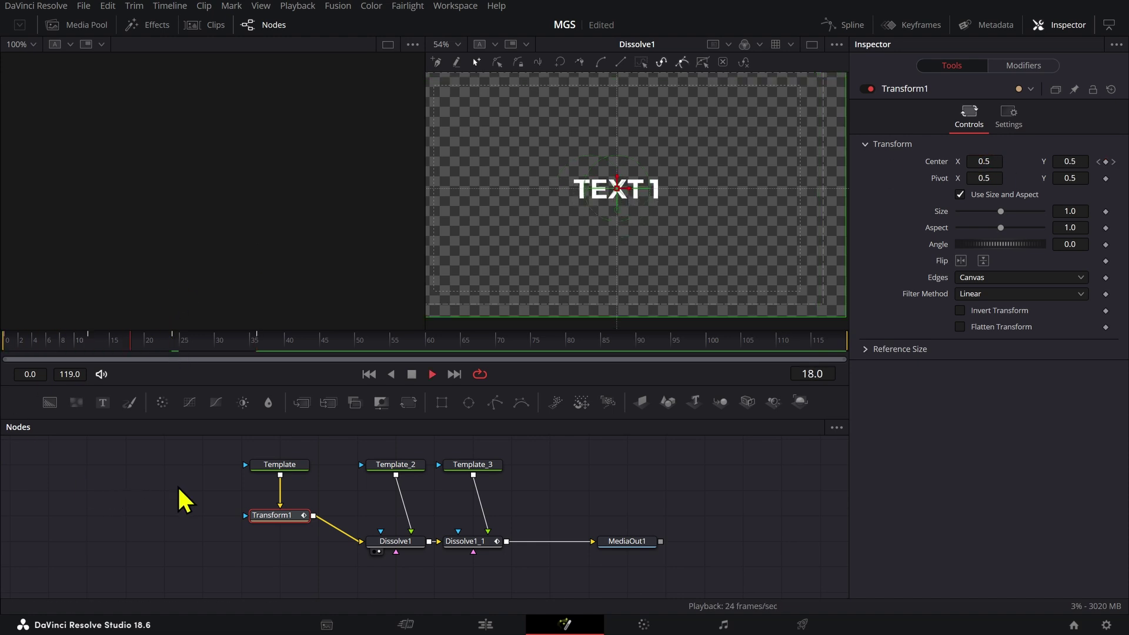
key(space)
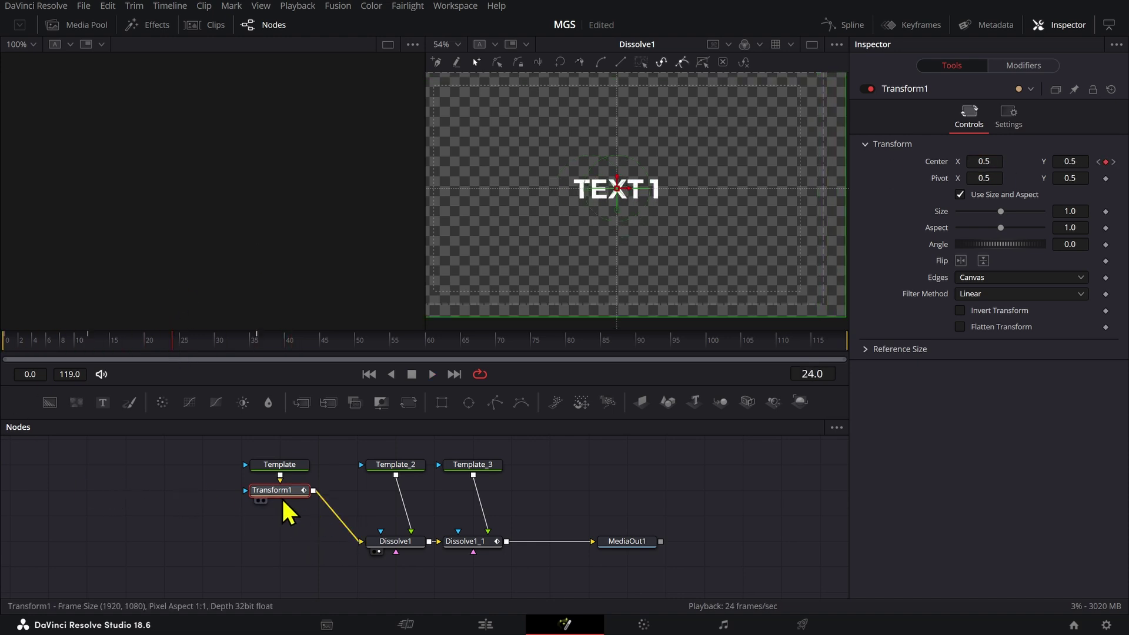
Insert a copy of Transform1 between Template_2 and Dissolve1, and show the copy in the viewer
key(ctrl+v)
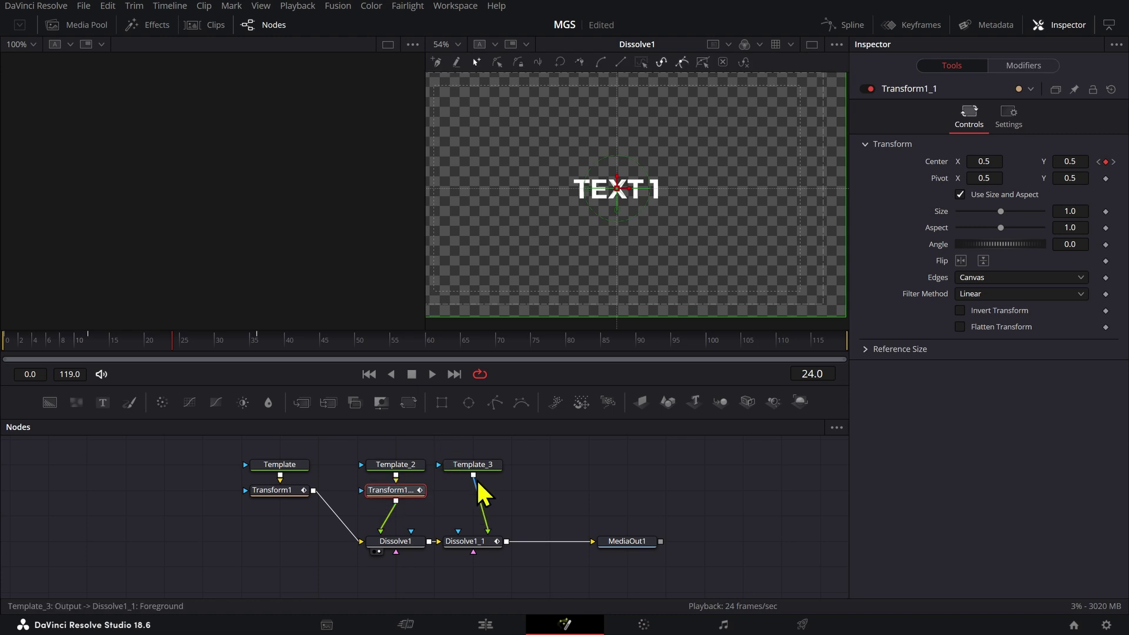
click(145, 341)
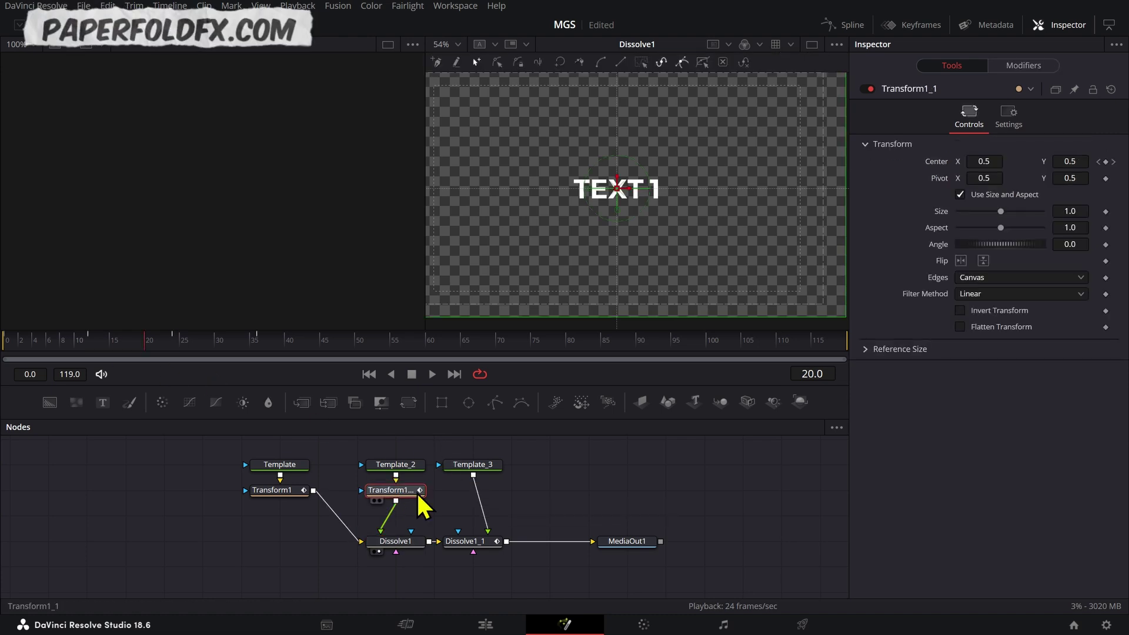
key(2)
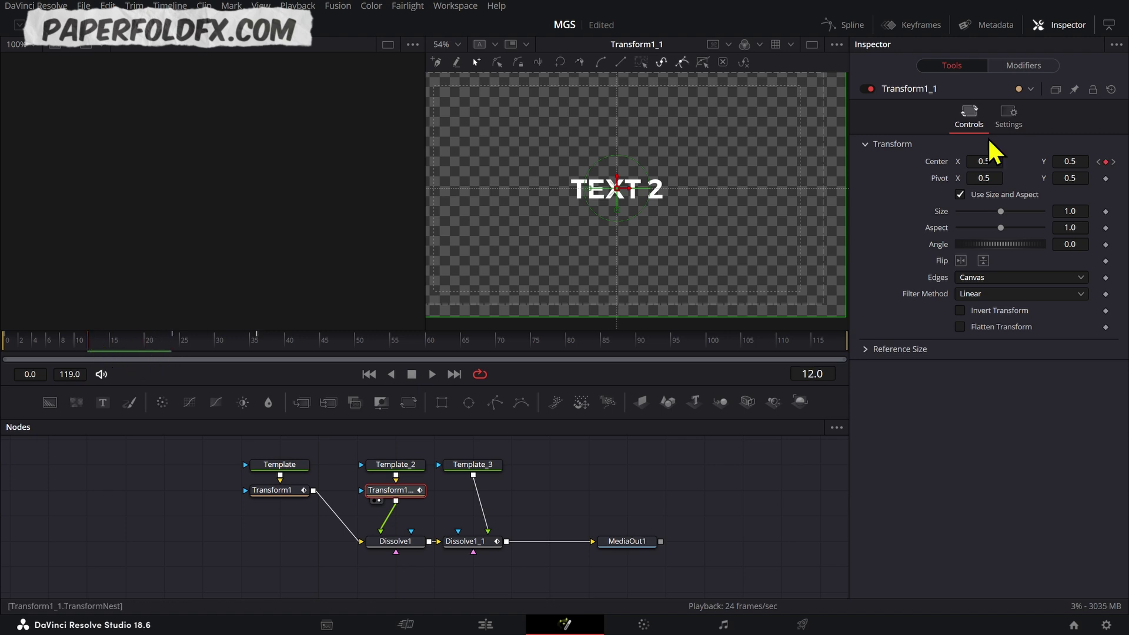
Remove Transform1_1's Center keyframes before frame 24, then set Center X to 0.5 at frame 36 and 0.596 at frame 24
click(1098, 161)
click(1113, 162)
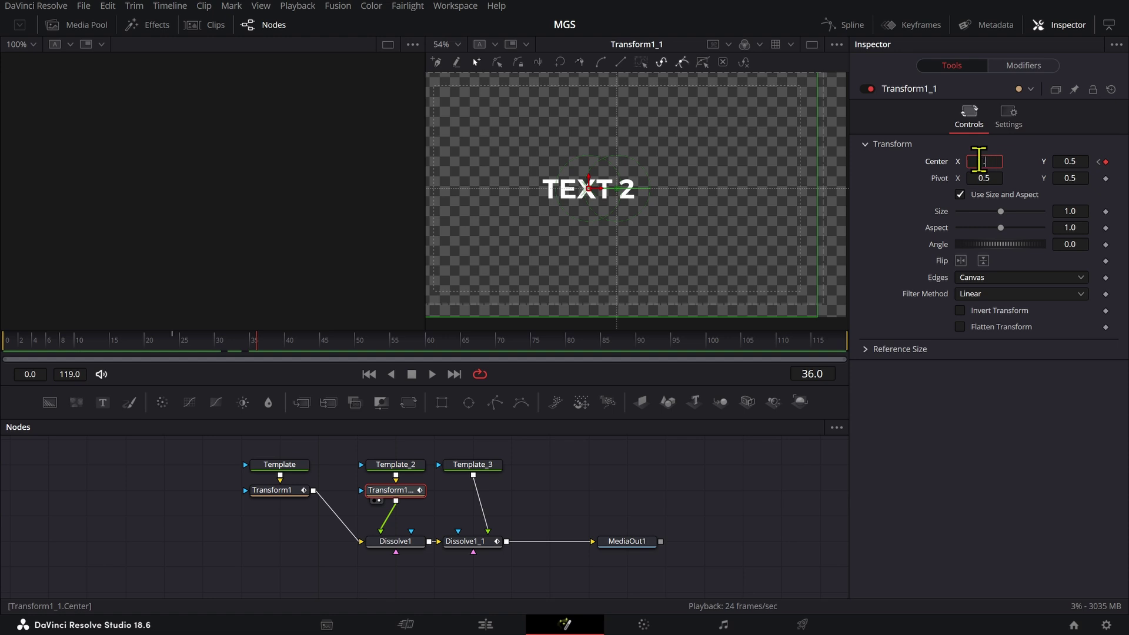
text(0.5)
key(Tab)
click(176, 342)
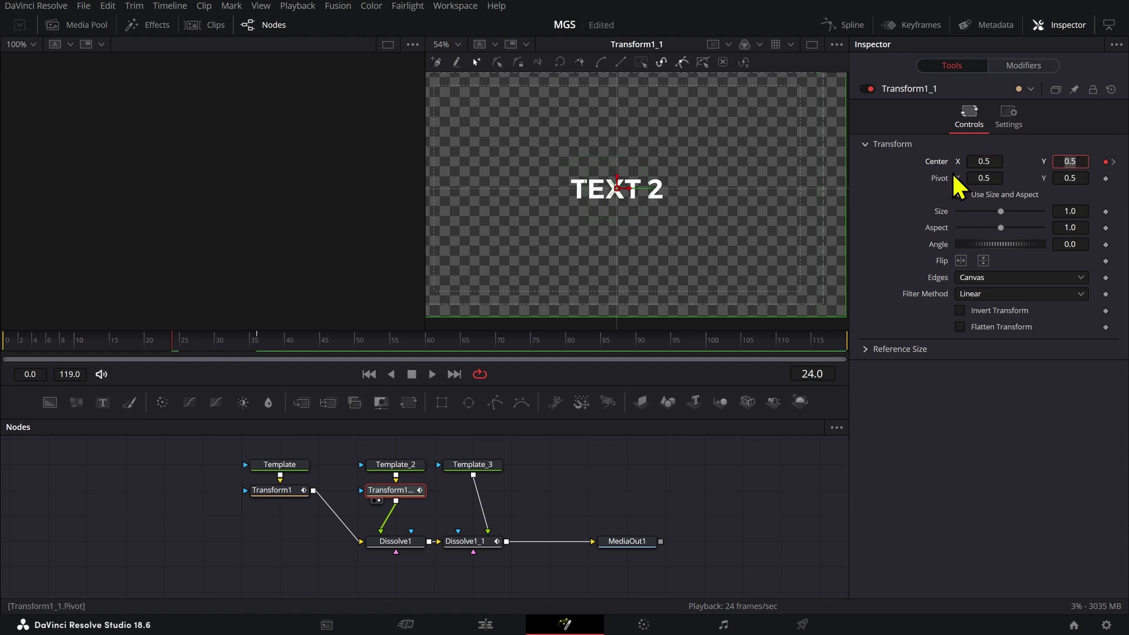
drag(998, 164, 1054, 164)
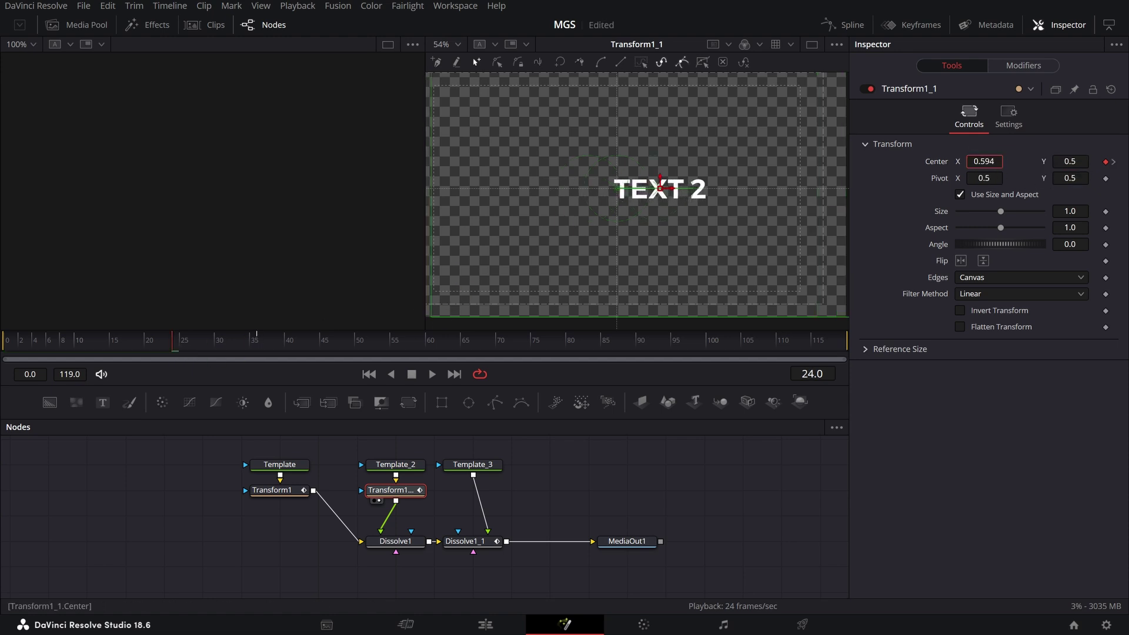
drag(184, 362, 250, 361)
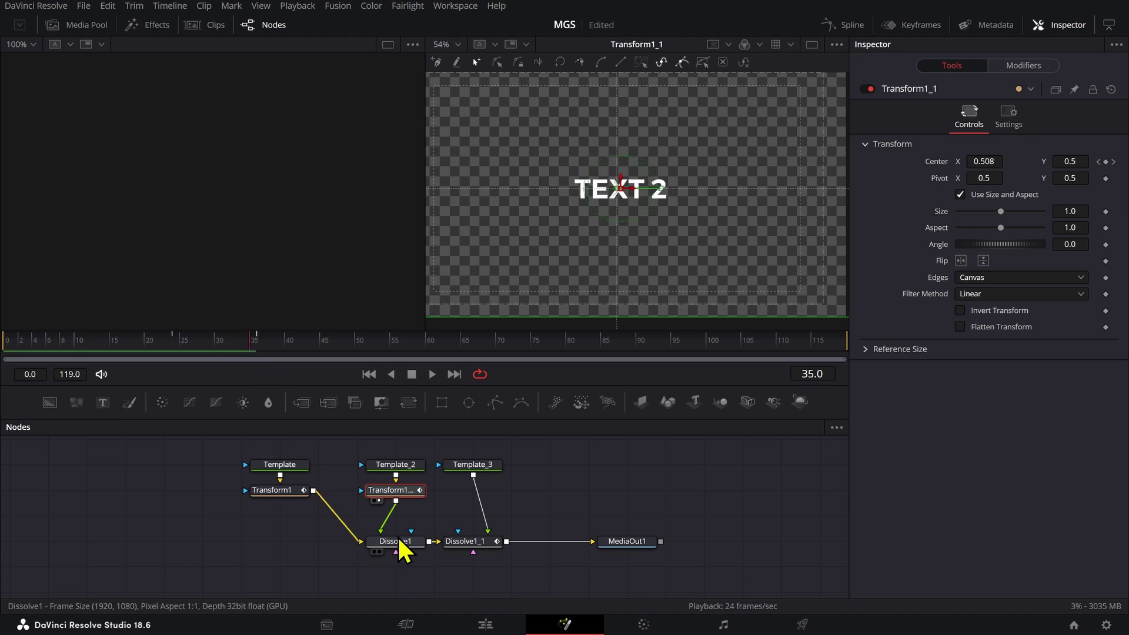
Show Dissolve1 in the viewer, set Background/Foreground to 0.4, and scrub through the overlapping movement of both texts
click(409, 546)
drag(1001, 163, 994, 164)
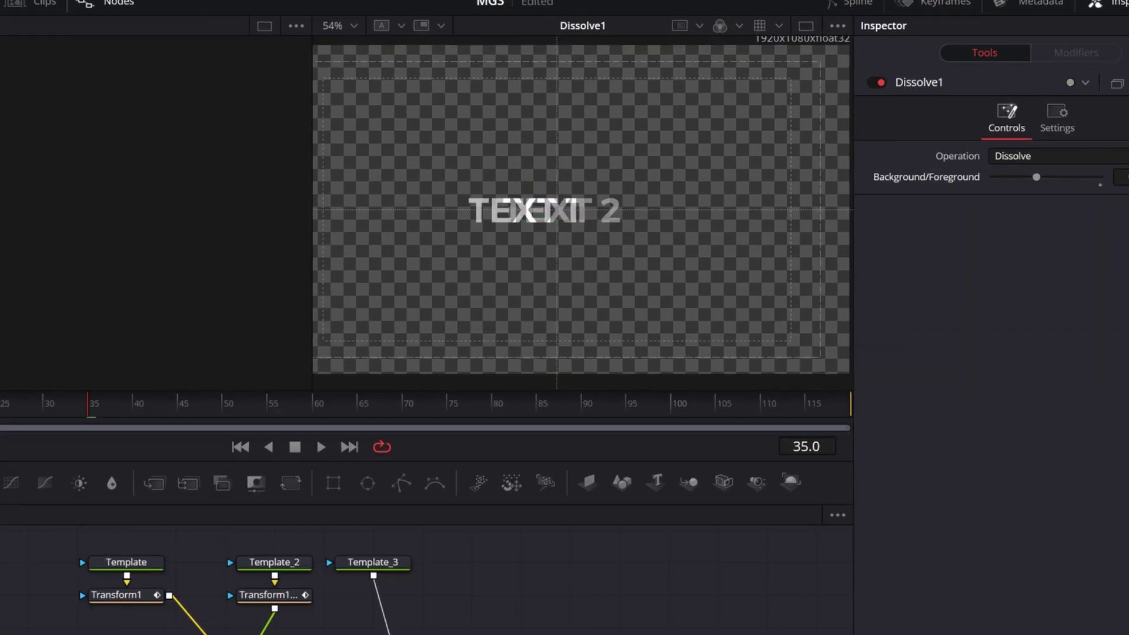
drag(8, 341, 124, 341)
drag(0, 476, 159, 356)
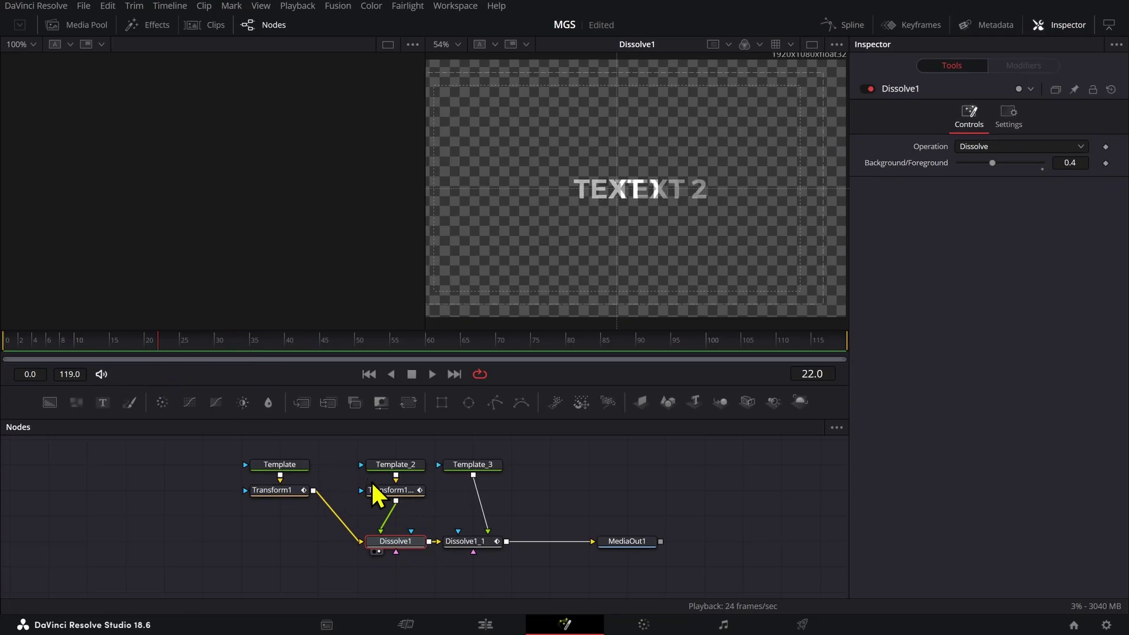
Keyframe Dissolve1's Background/Foreground at 1.0 on frame 30, midway through the text movement
click(372, 485)
mouse_move(179, 346)
mouse_down()
mouse_move(255, 351)
mouse_move(173, 342)
mouse_up()
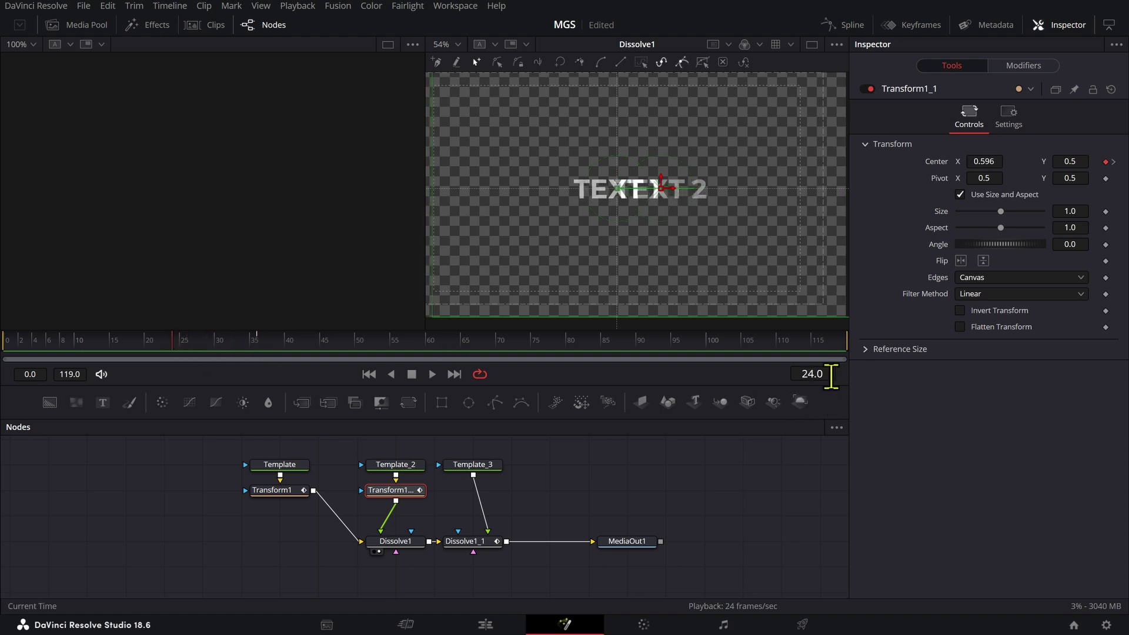
key(Return)
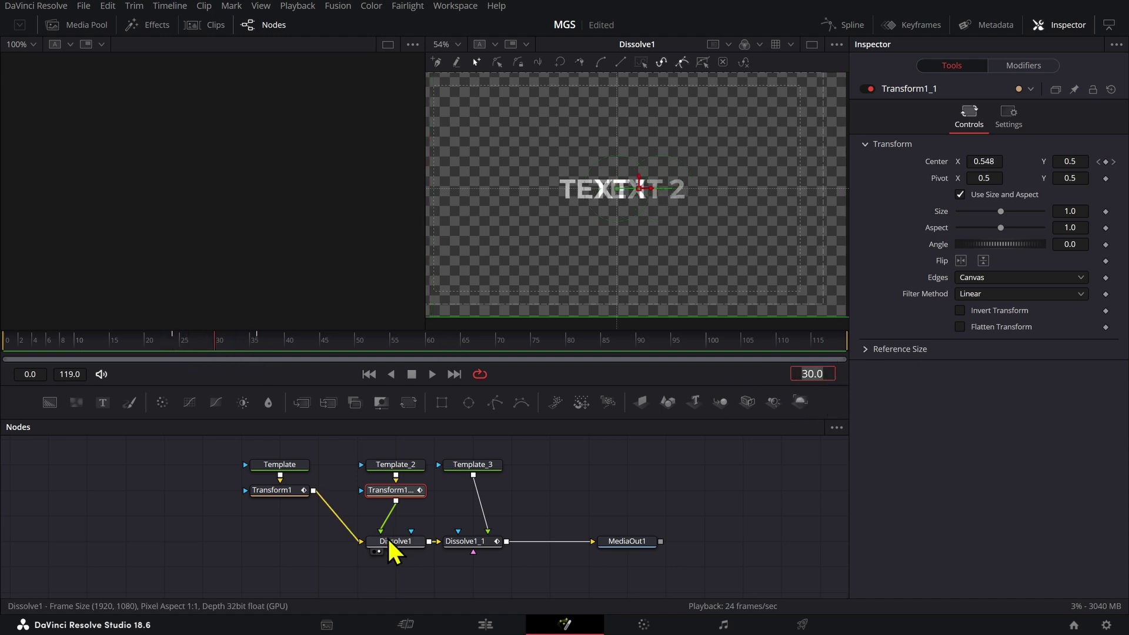
click(388, 538)
drag(1070, 159, 1084, 158)
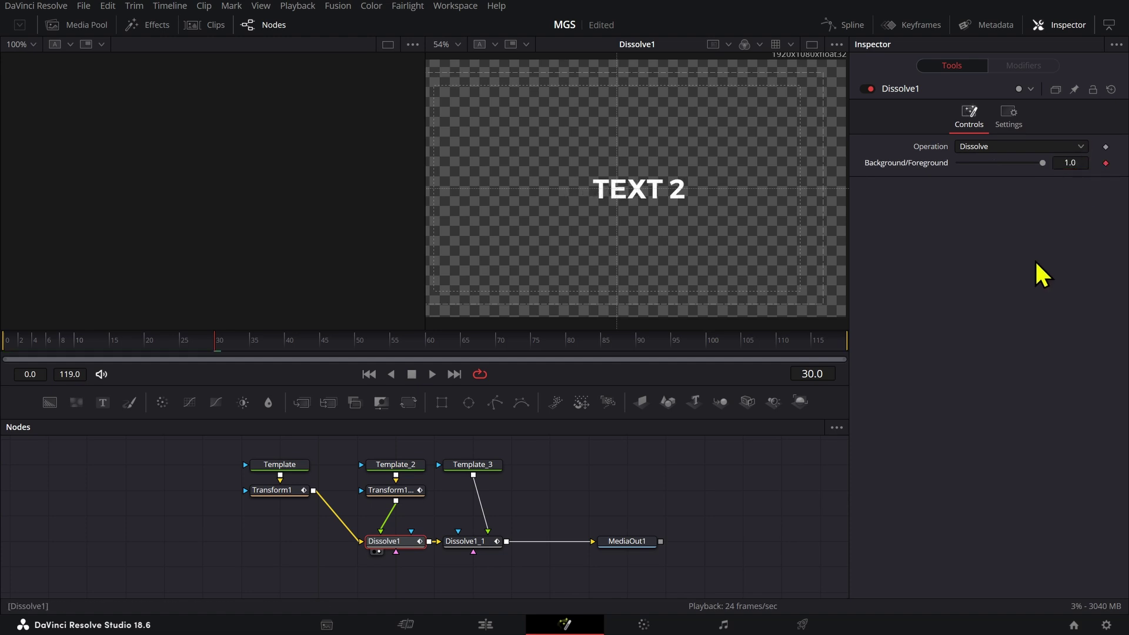
Set Dissolve1's Background/Foreground to 0.0 at frame 29 and play back the switch from TEXT 1 to TEXT 2
key(Left)
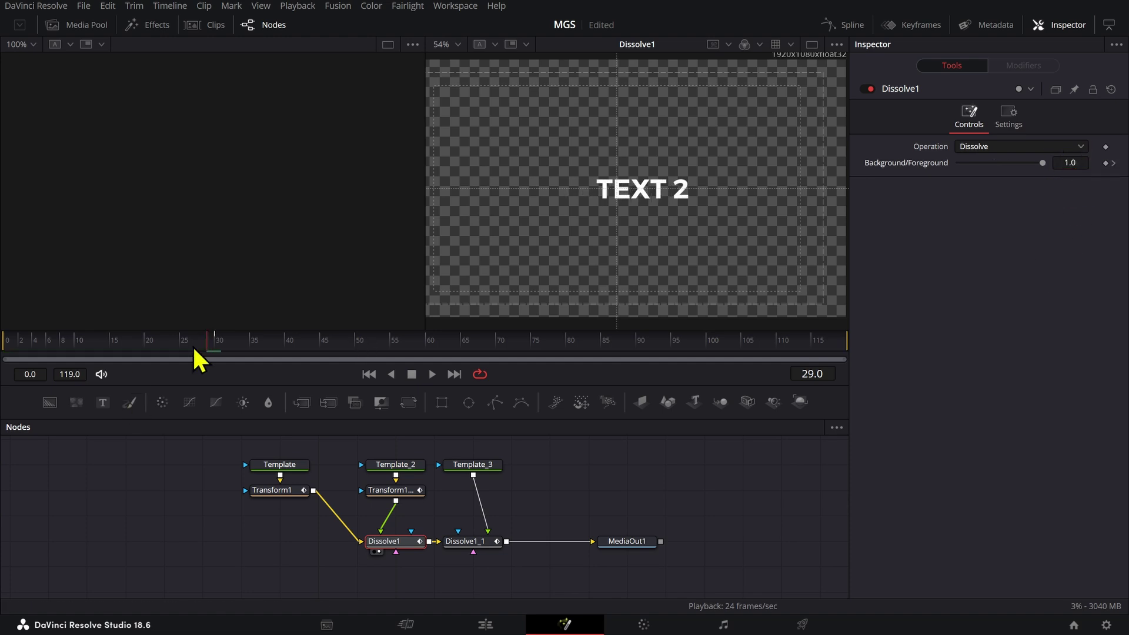
click(1072, 157)
text(0)
key(Return)
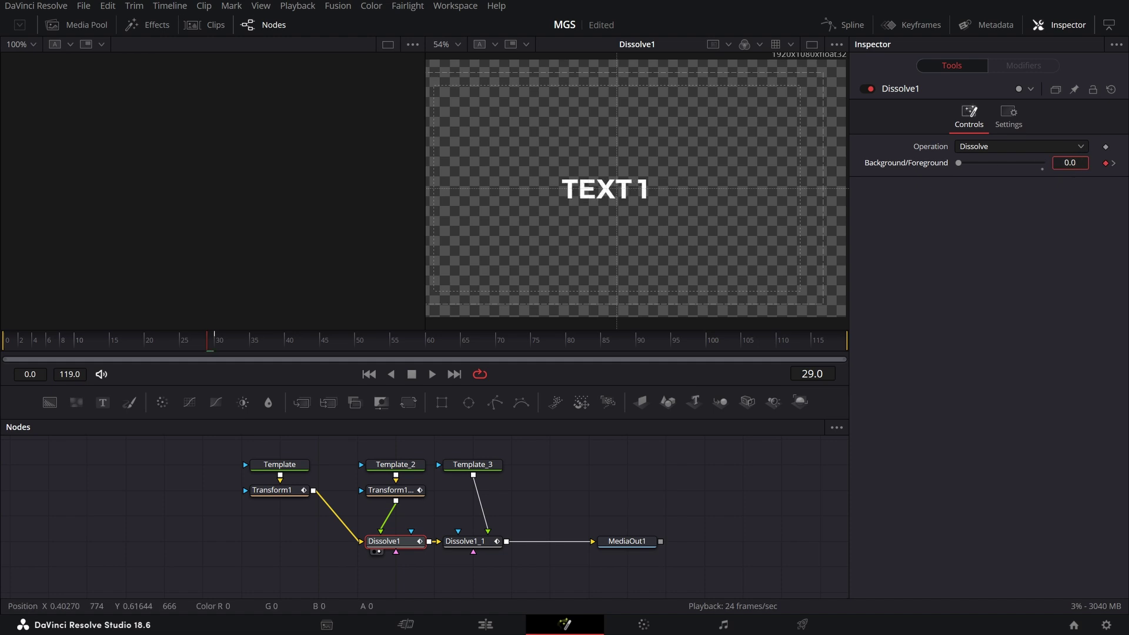
key(space)
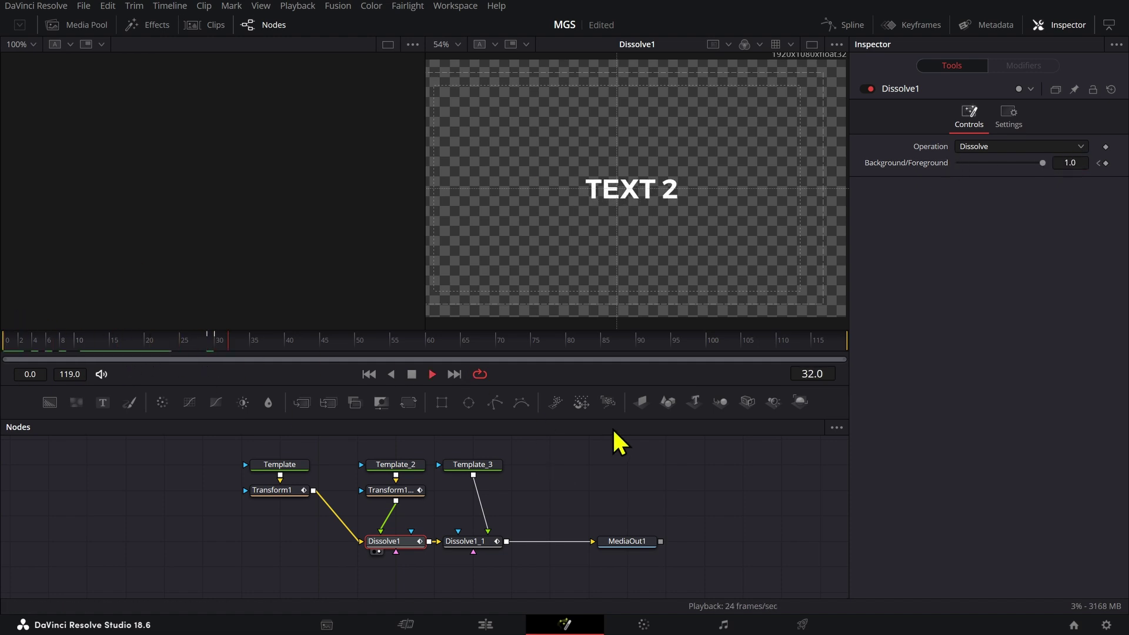
key(space)
mouse_move(181, 342)
mouse_down()
mouse_move(232, 341)
mouse_move(200, 341)
mouse_up()
click(395, 491)
click(505, 494)
key(ctrl+v)
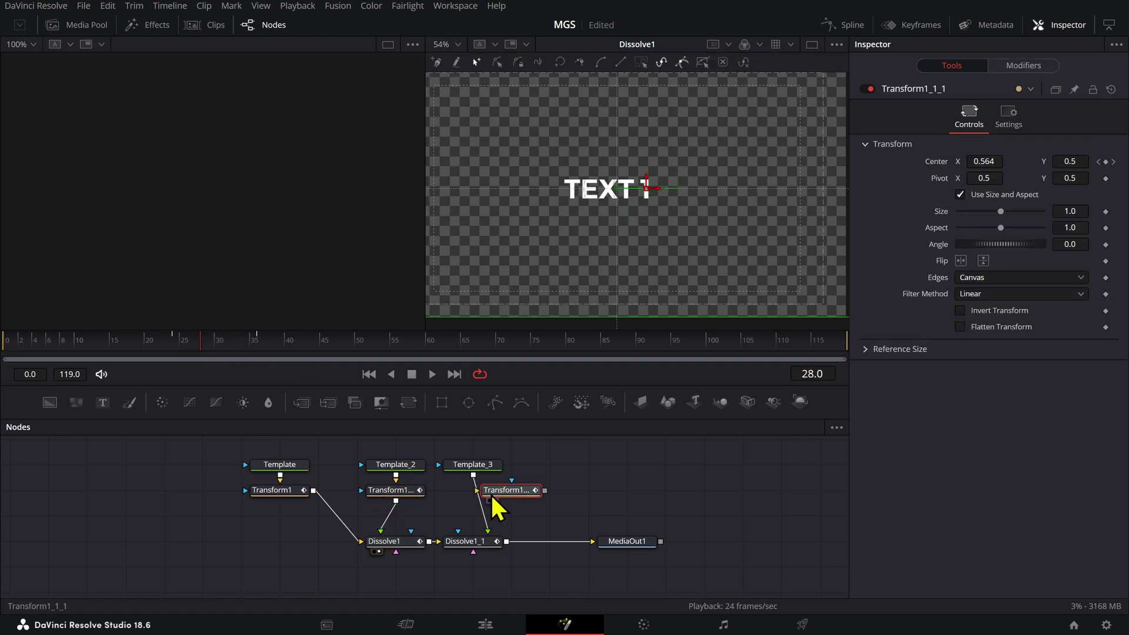
drag(505, 495, 473, 500)
key(ctrl+z)
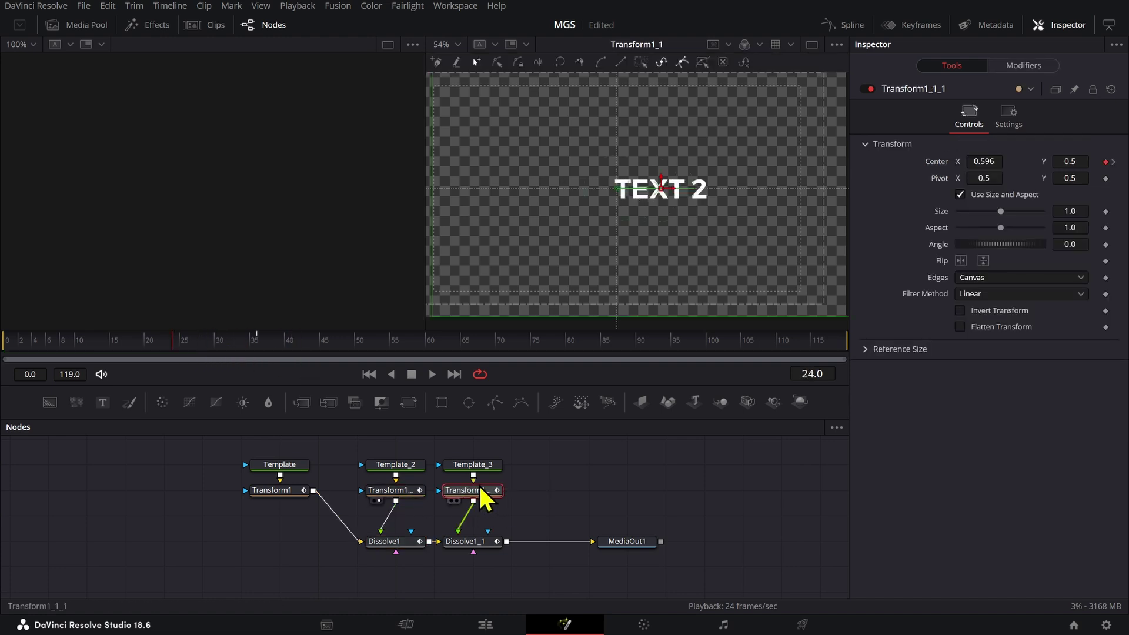
Hold Transform1_1's Center with a keyframe at frame 48, and set its X to 0.5924 at frame 60
click(396, 494)
drag(203, 344, 261, 345)
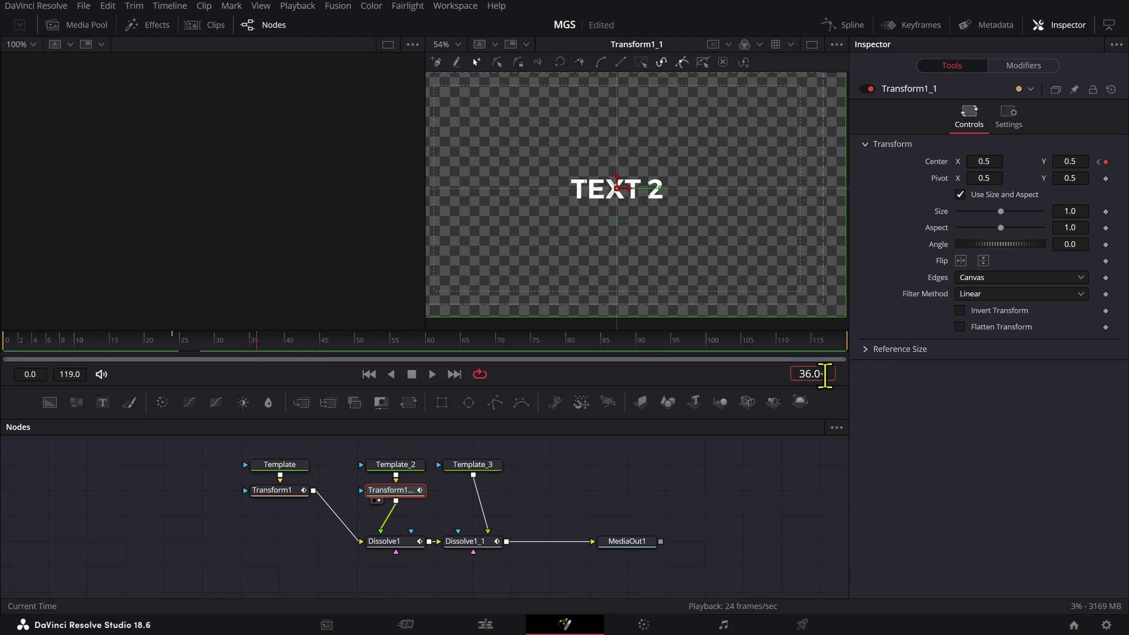
click(1105, 162)
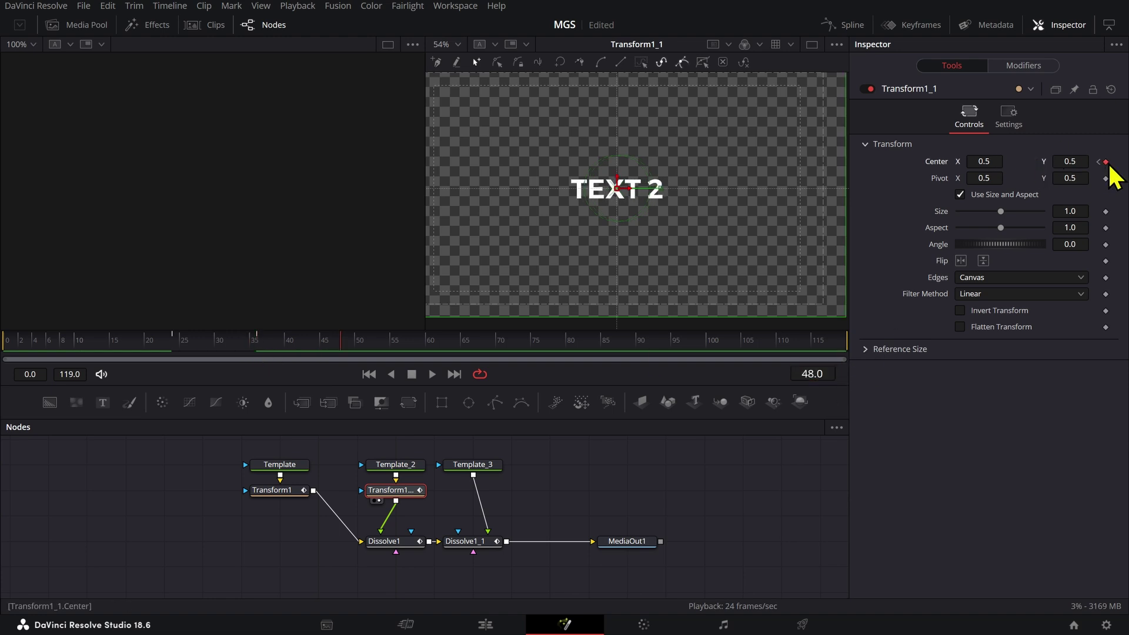
click(826, 373)
text(+12)
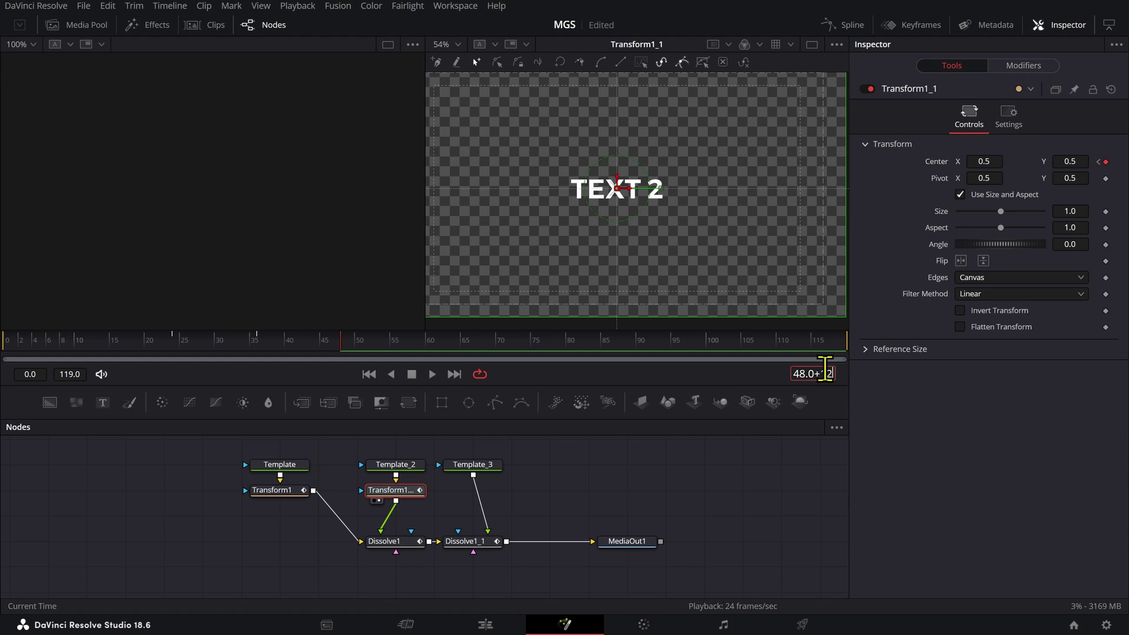
drag(979, 162, 1006, 162)
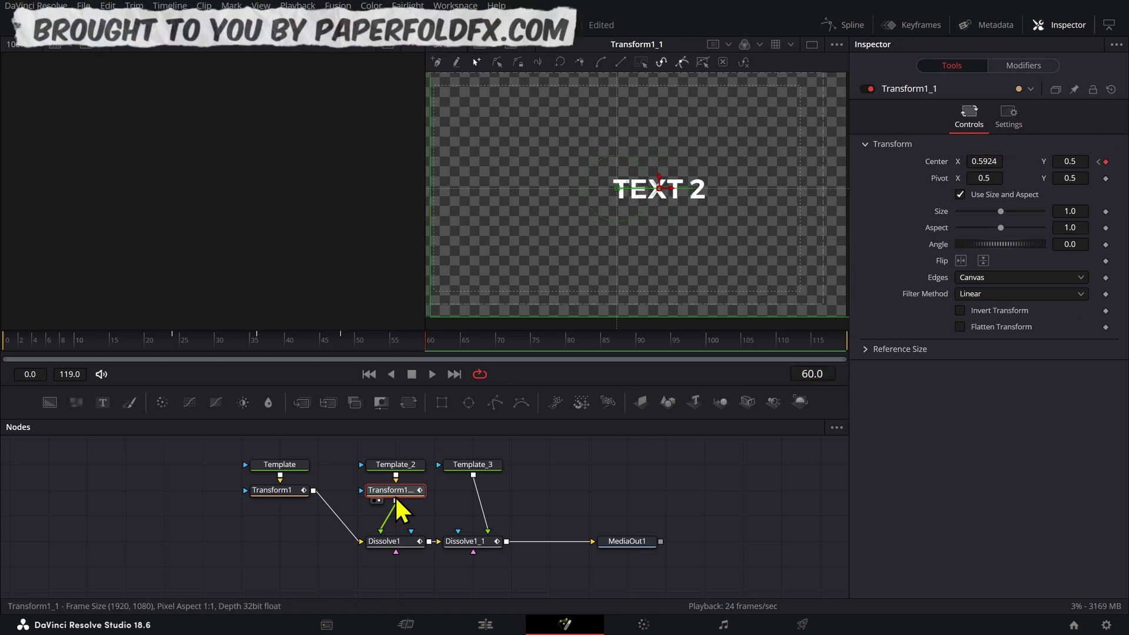
Insert a copy of Transform1_1 between Template_3 and Dissolve1_1, and remove the copy's Center keyframes at frames 24 and 36
key(ctrl+v)
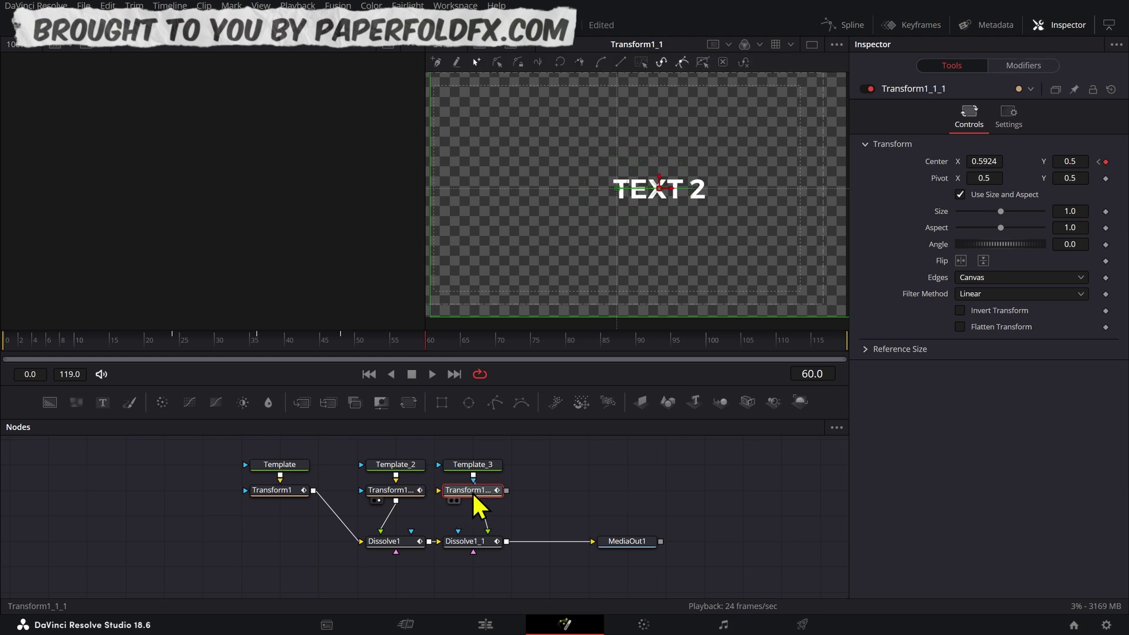
drag(313, 340, 174, 345)
click(1113, 161)
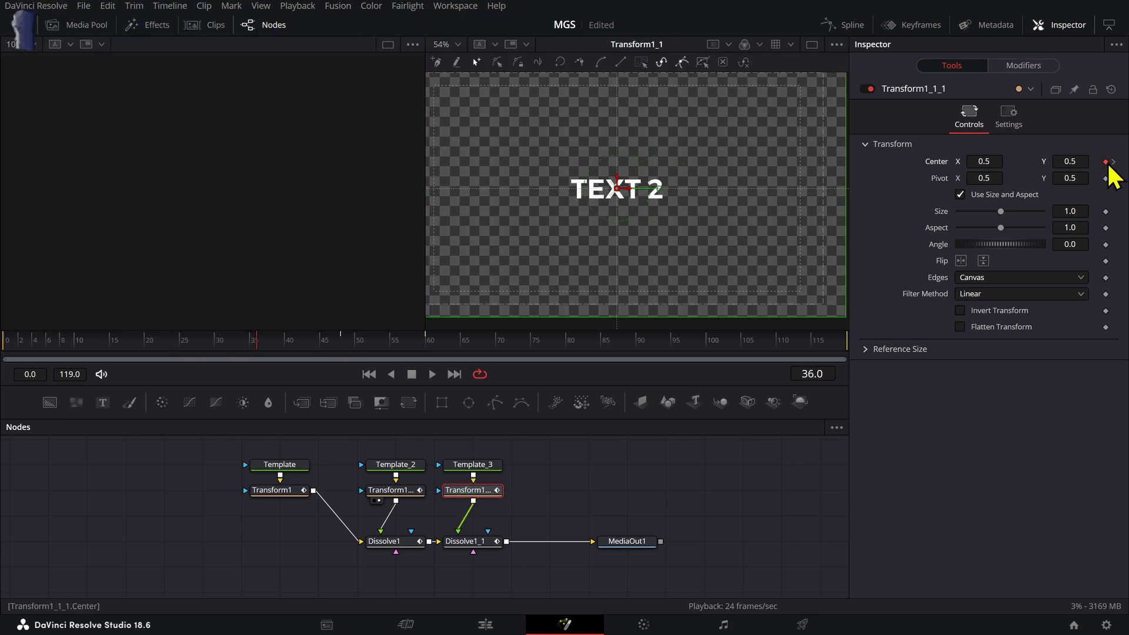
Set Transform1_1_1's Center X to 0.403 at frame 48 and 0.5 at frame 60, with that node shown in the viewer
drag(982, 160, 958, 160)
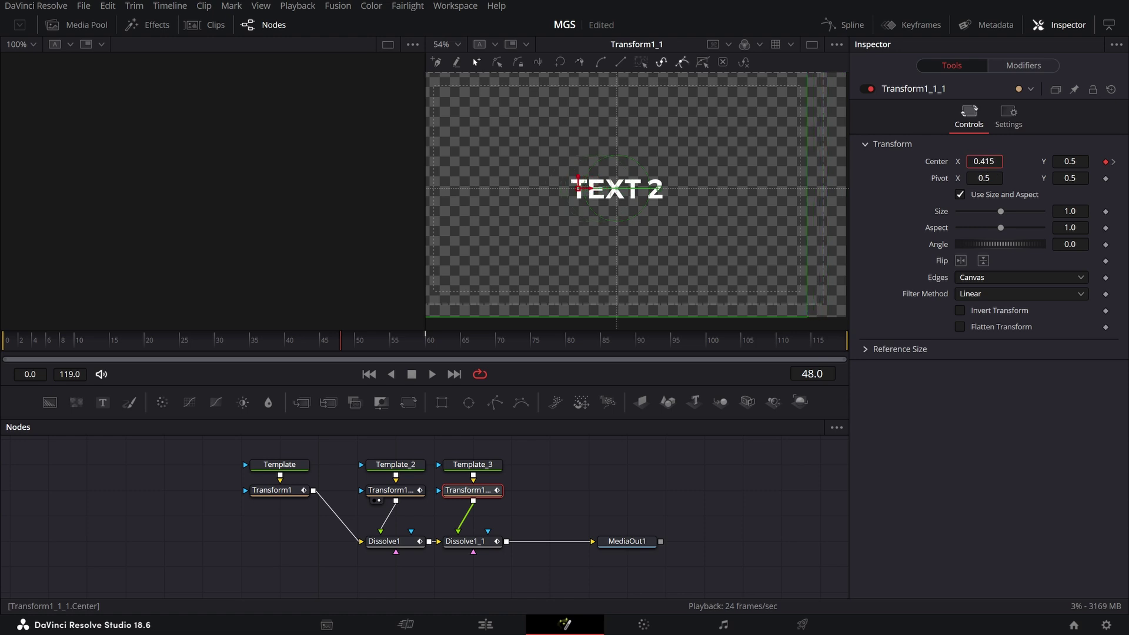
key(1)
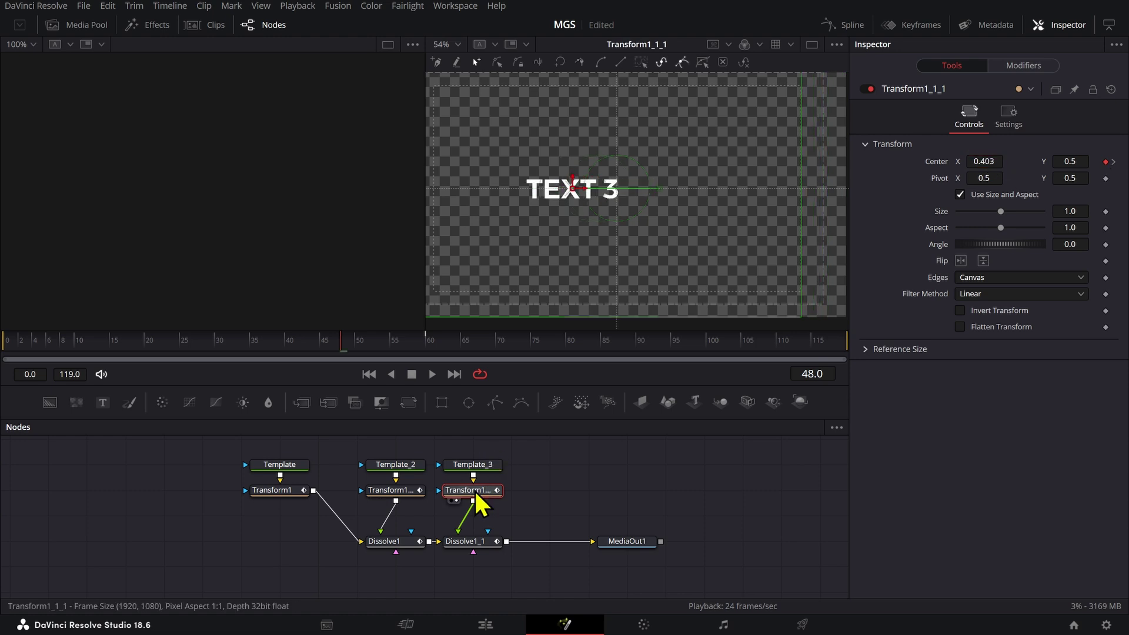
click(1113, 163)
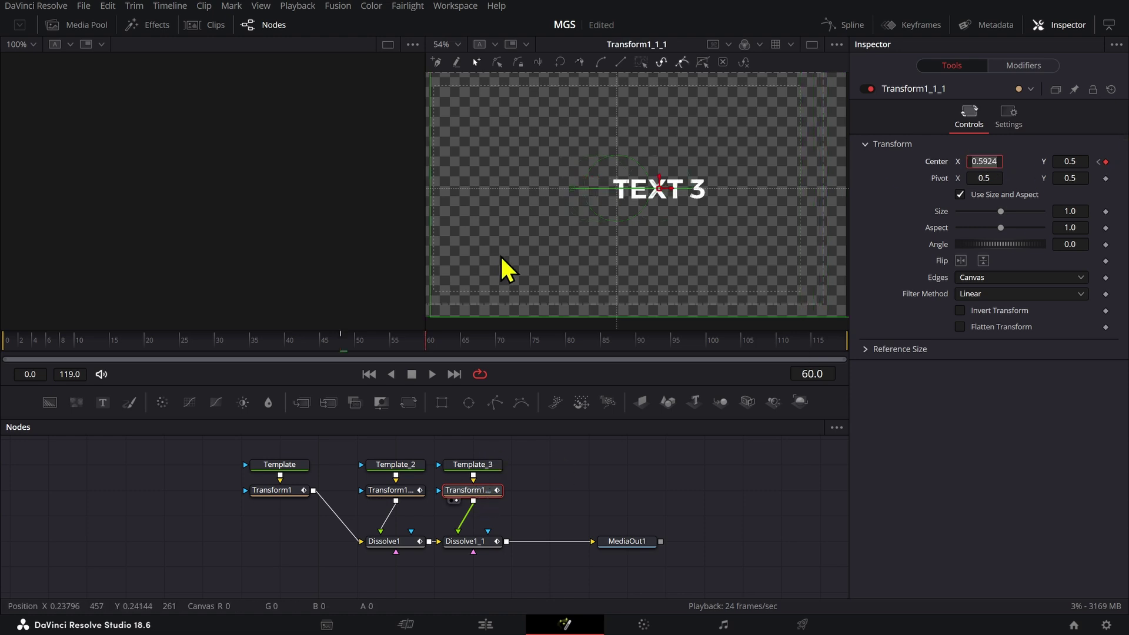
text(.5)
key(Tab)
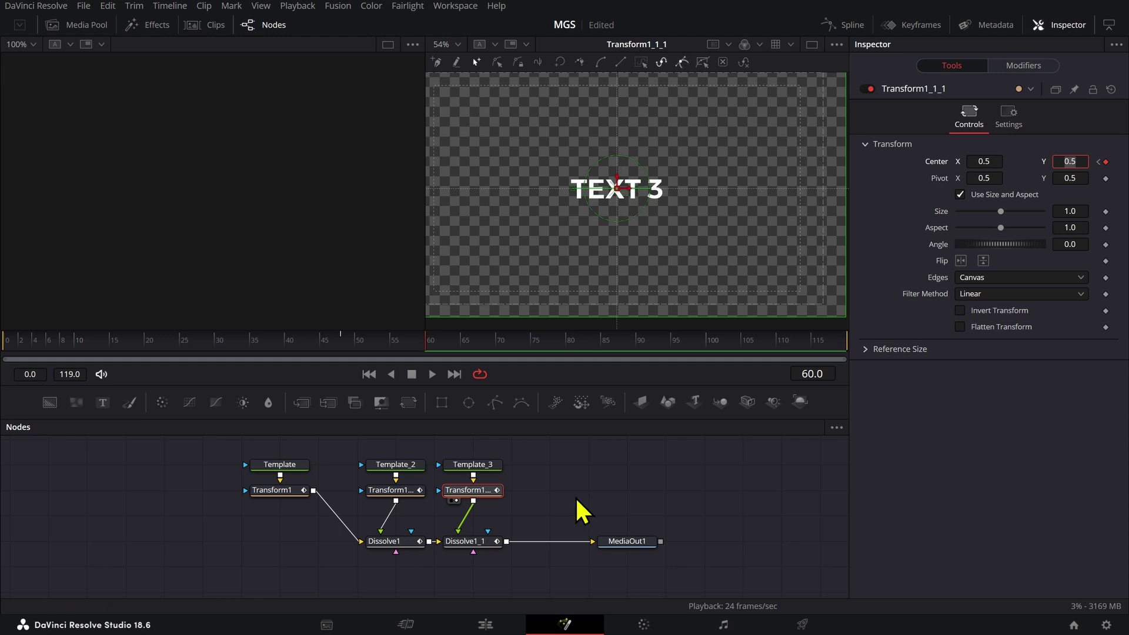
Keyframe Dissolve1_1's Background/Foreground at 1.0 on frame 54 and 0.0 on frame 53, and review the switch to TEXT 3
click(341, 347)
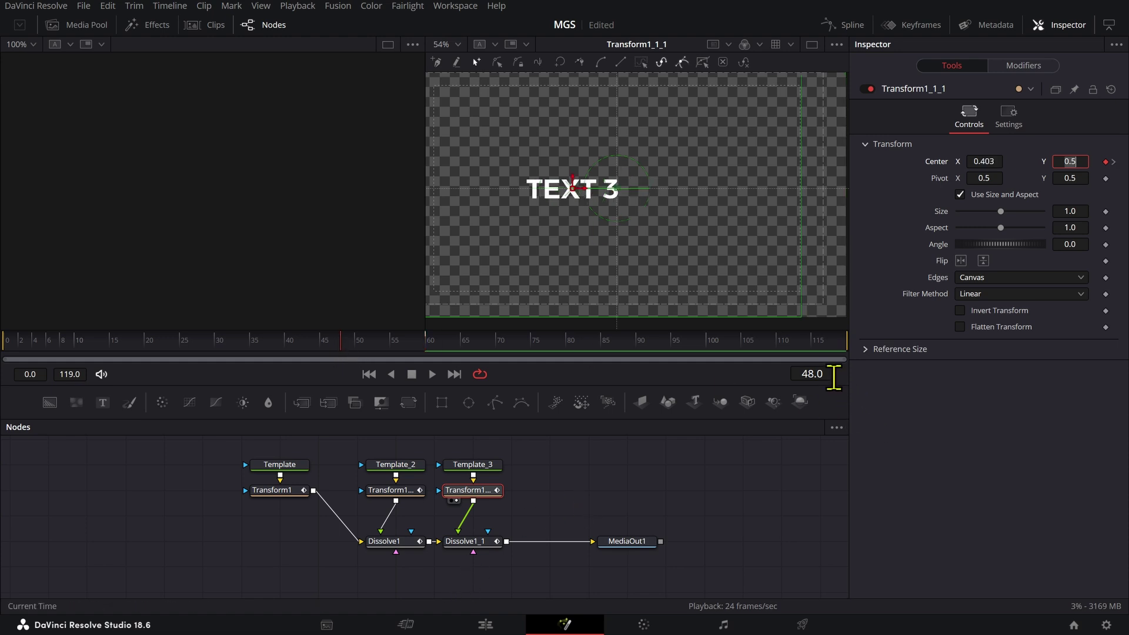
click(812, 374)
text(54)
key(Return)
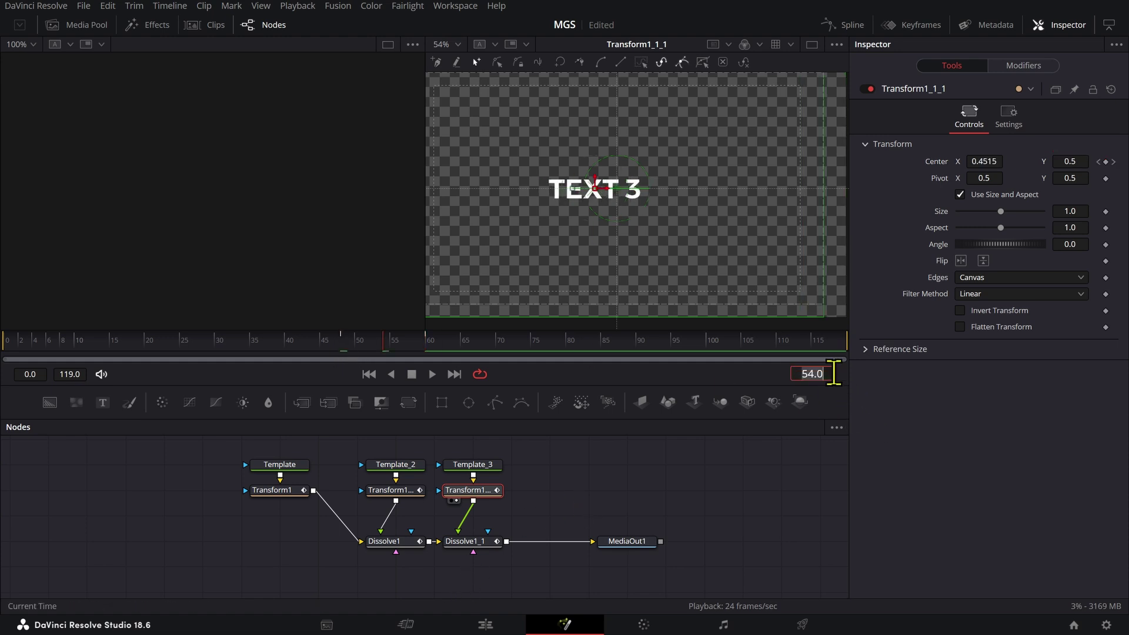
click(465, 542)
drag(1067, 167, 1105, 167)
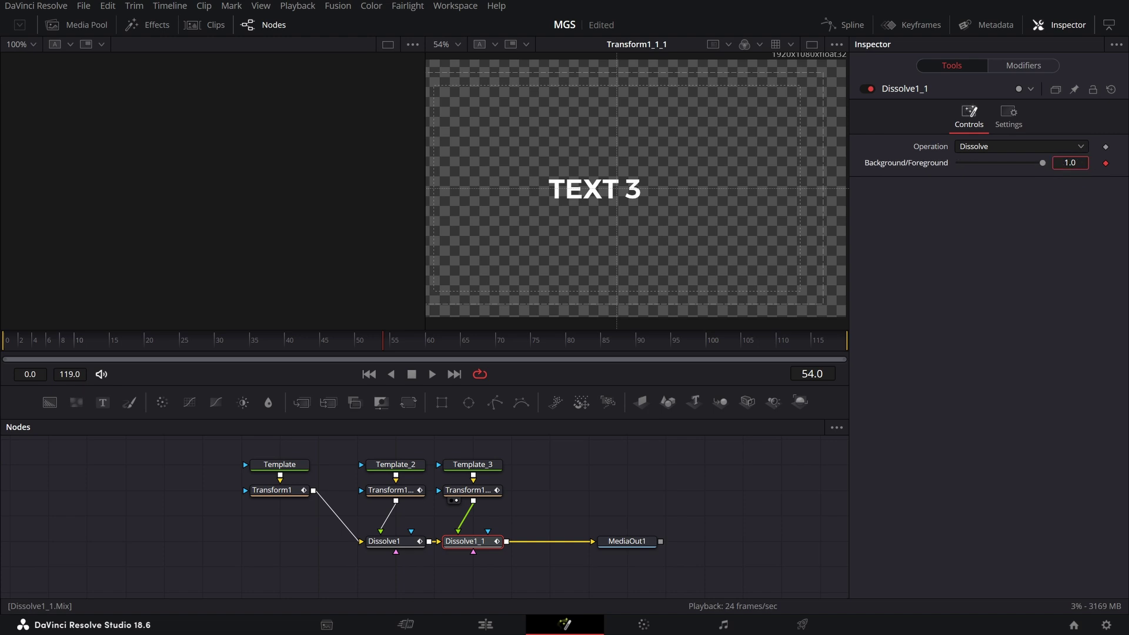
key(Left)
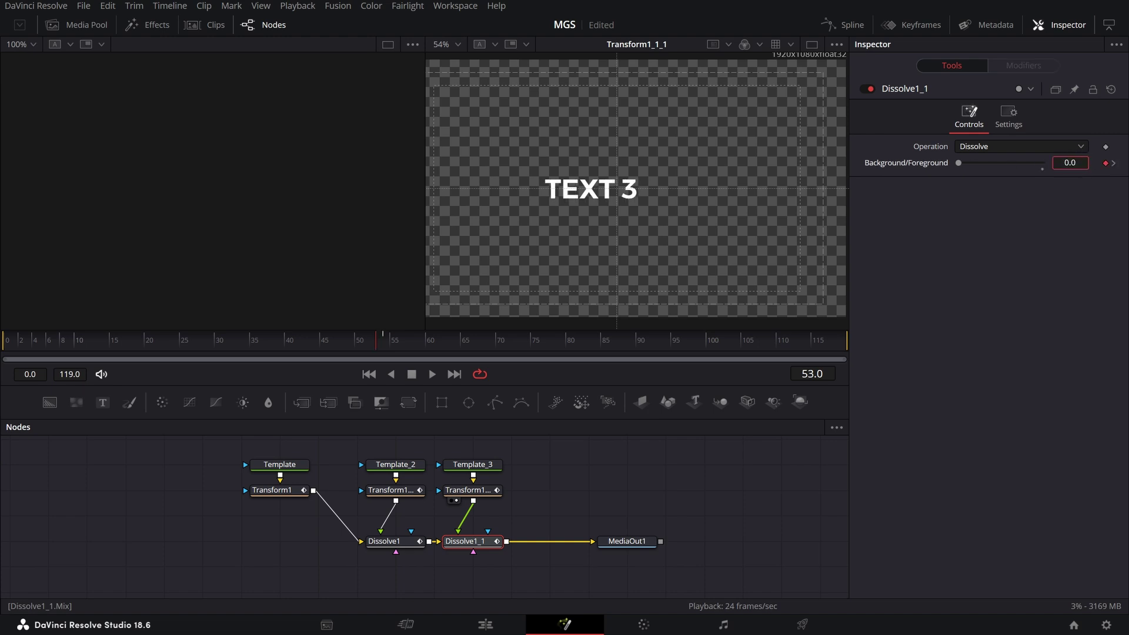
drag(341, 342, 347, 342)
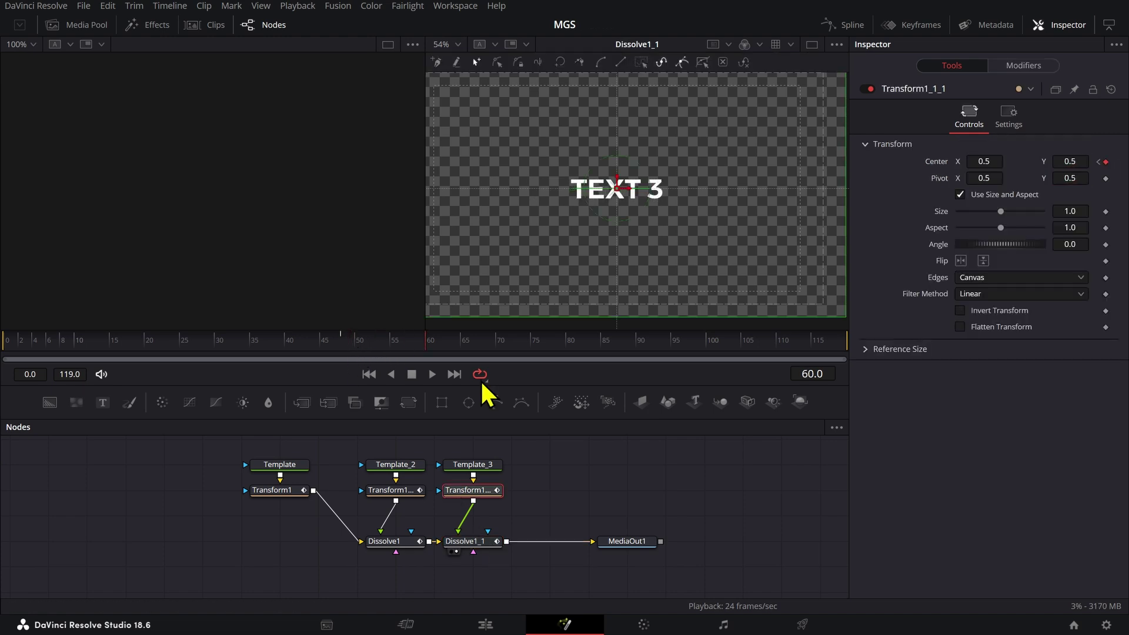
Hold Transform1_1_1's Center with a keyframe at frame 72, set its Y to 0.6017 at frame 84, and scrub through the animation
text(23)
key(Return)
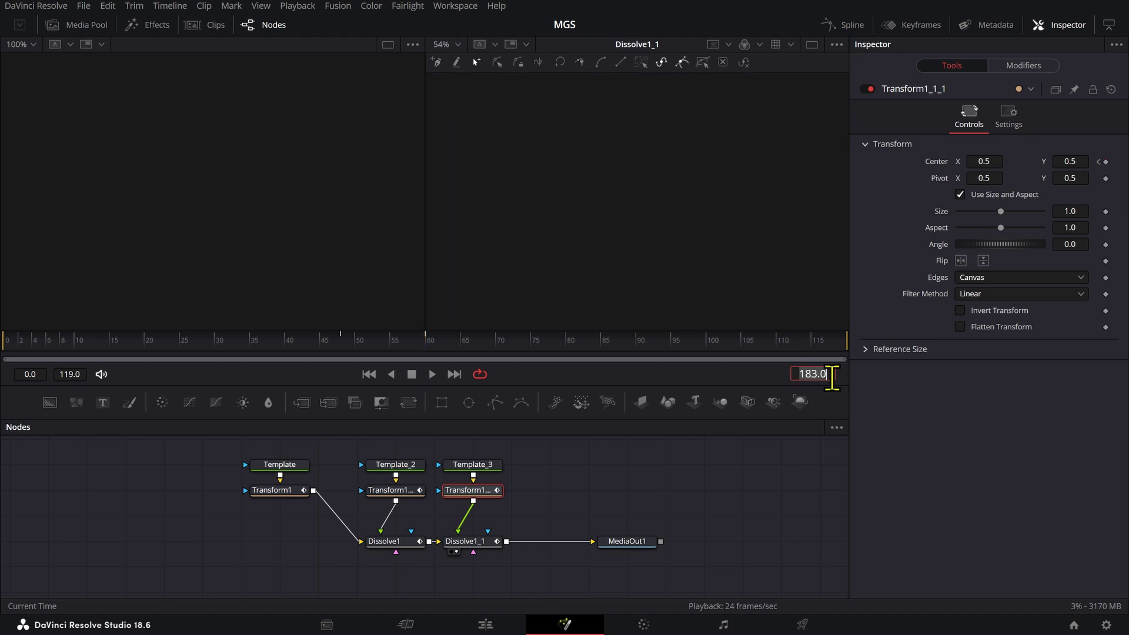
click(426, 342)
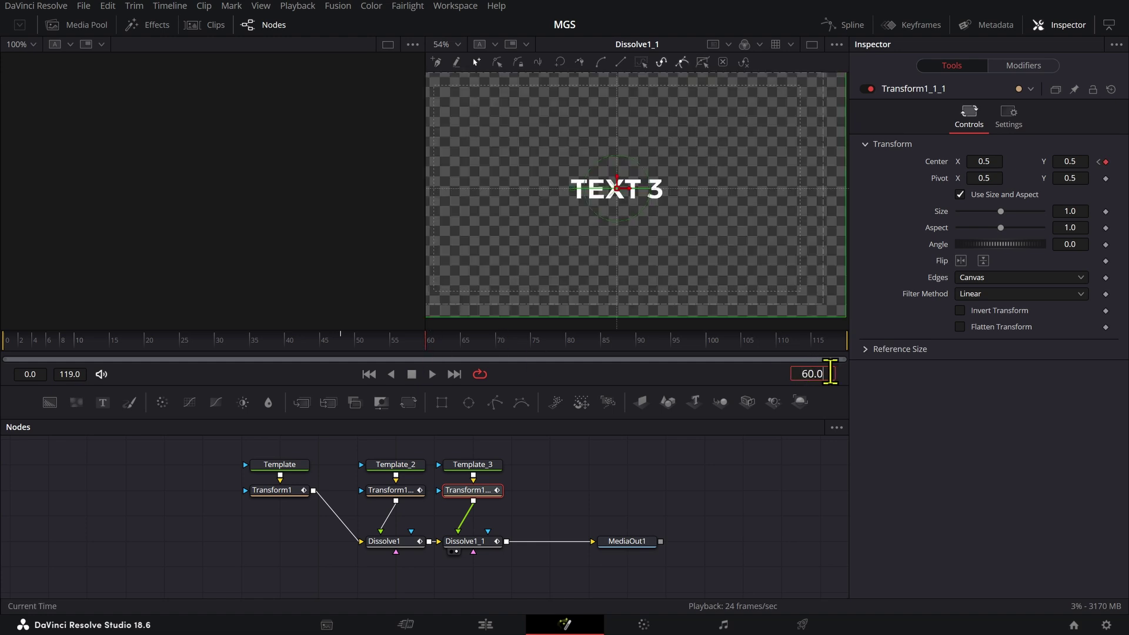
text(2)
key(Return)
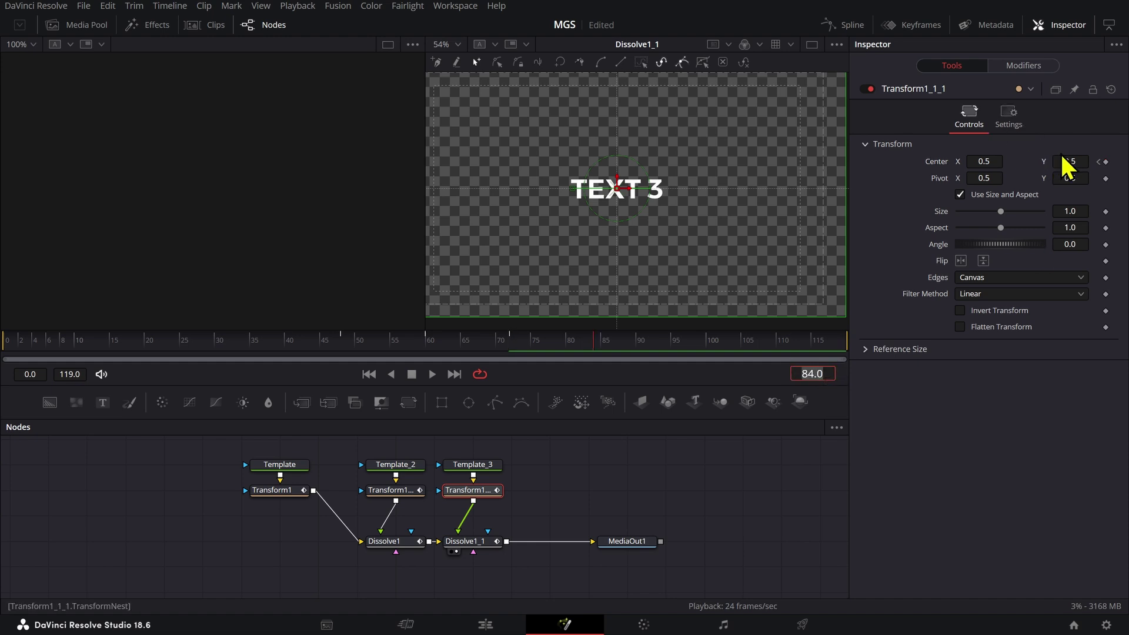
drag(1062, 159, 1122, 159)
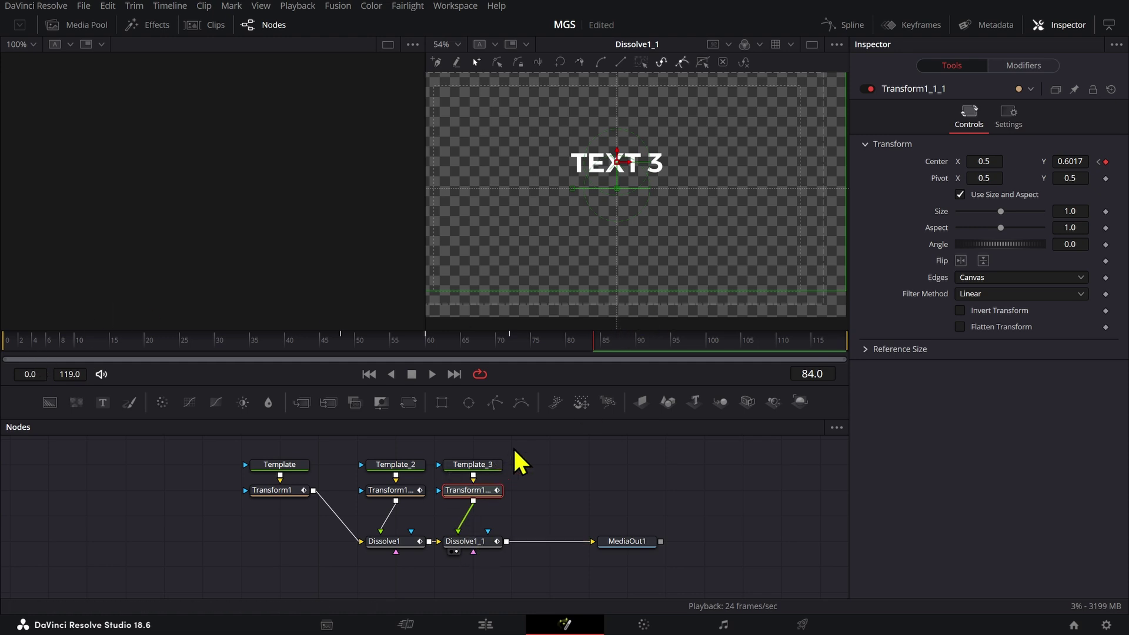
drag(518, 344, 200, 353)
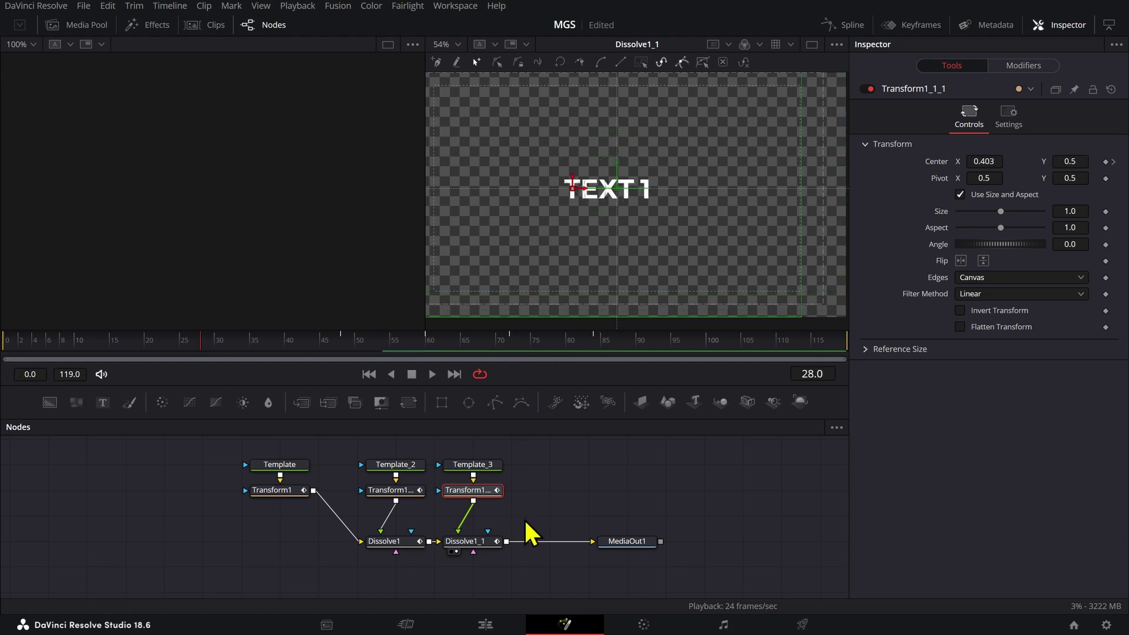
Show the splines of all Transform and Dissolve nodes in the Spline editor, and adjust the Ease In of all their keyframes
drag(531, 559, 252, 479)
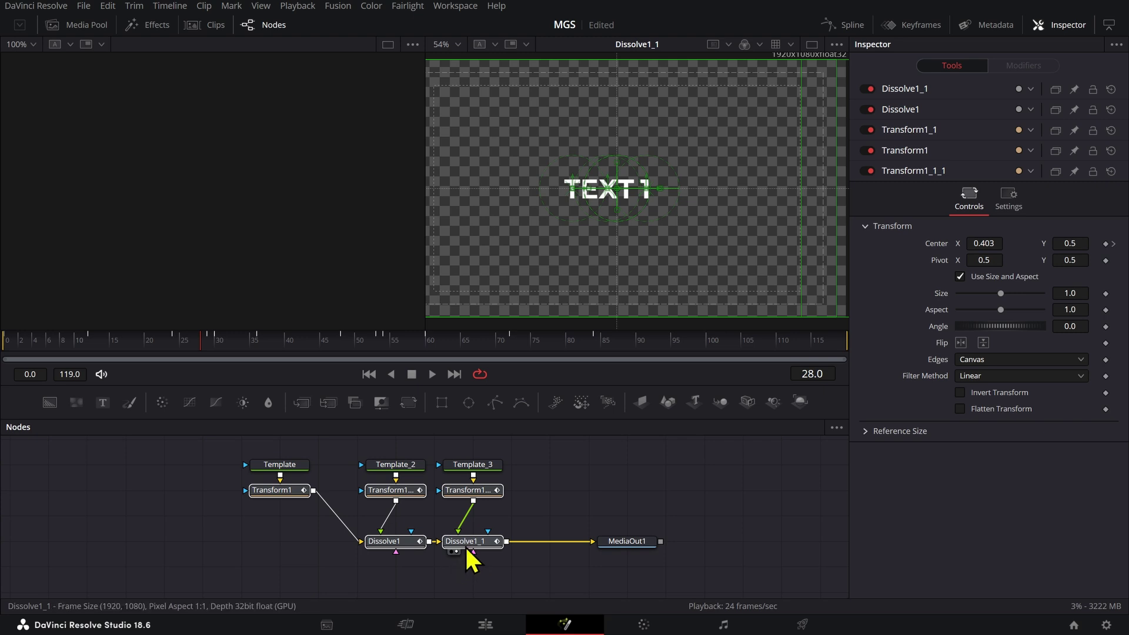
click(843, 25)
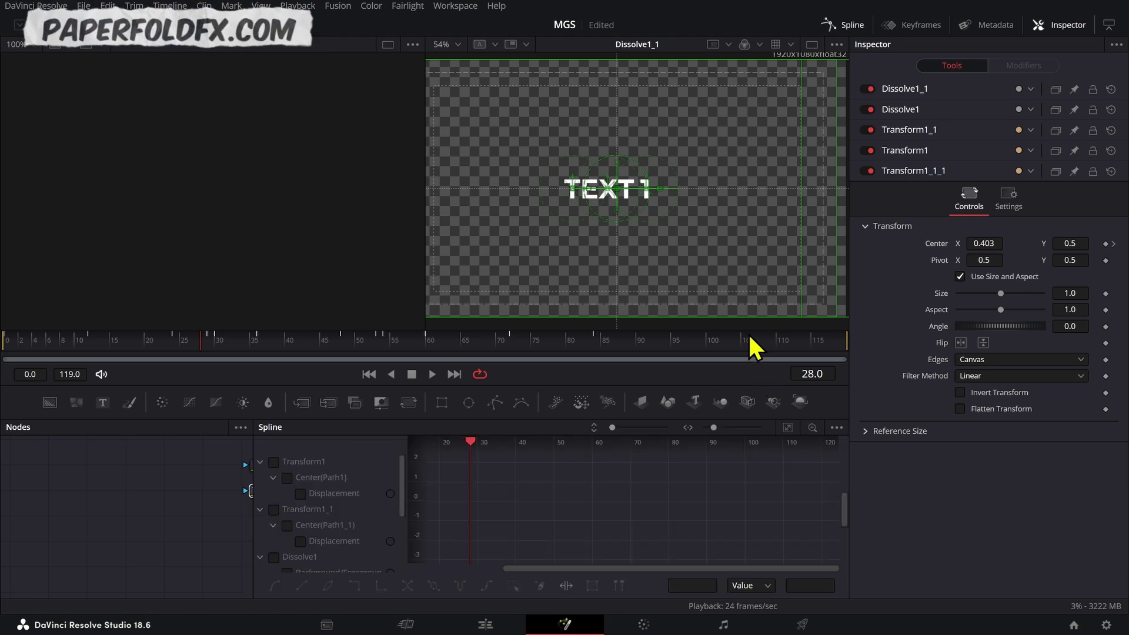
click(836, 427)
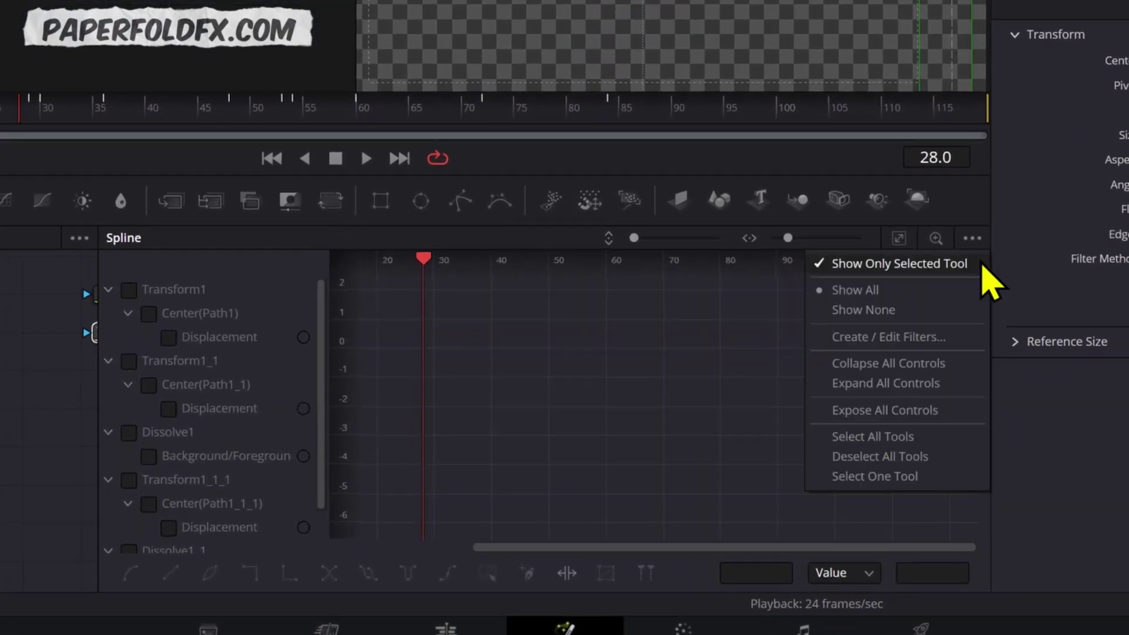
click(919, 436)
drag(574, 468, 758, 459)
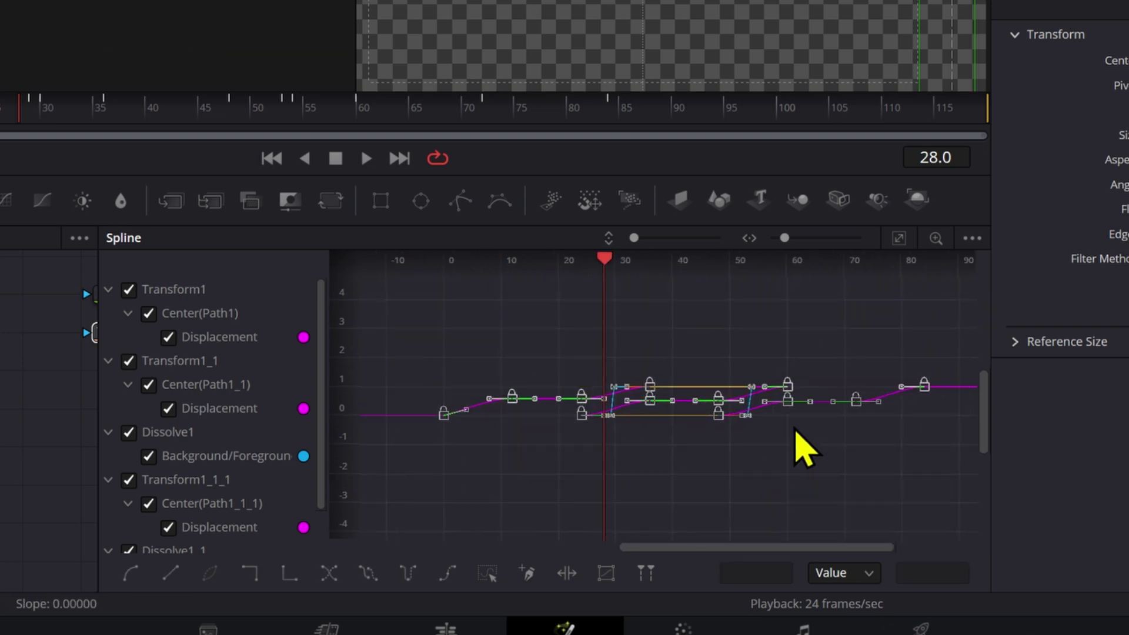
key(shift+e)
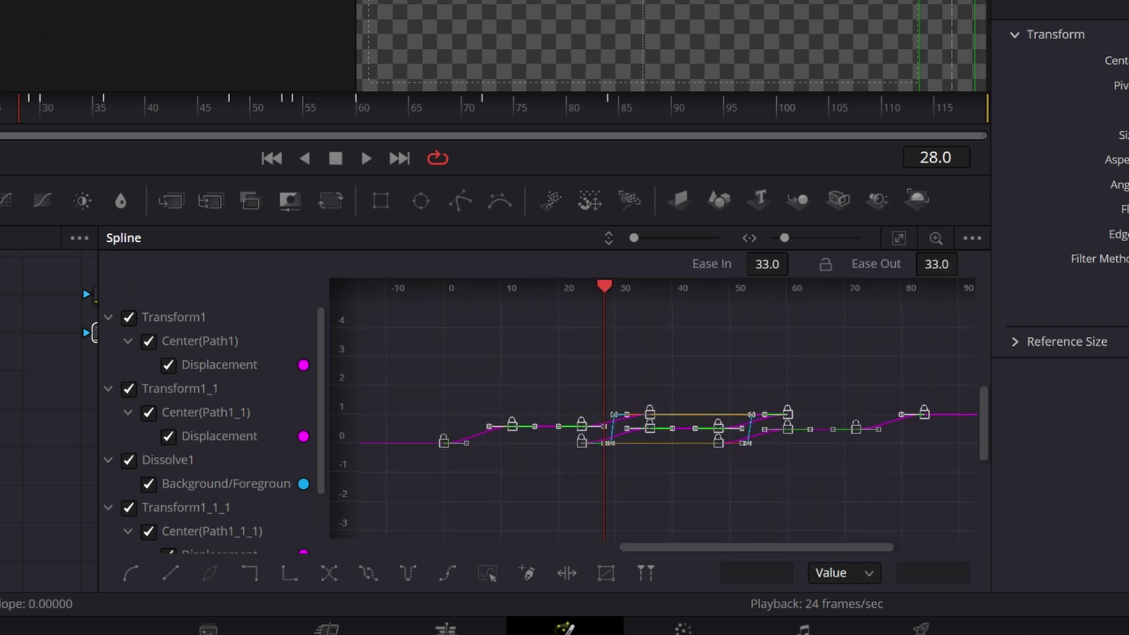
drag(766, 264, 794, 262)
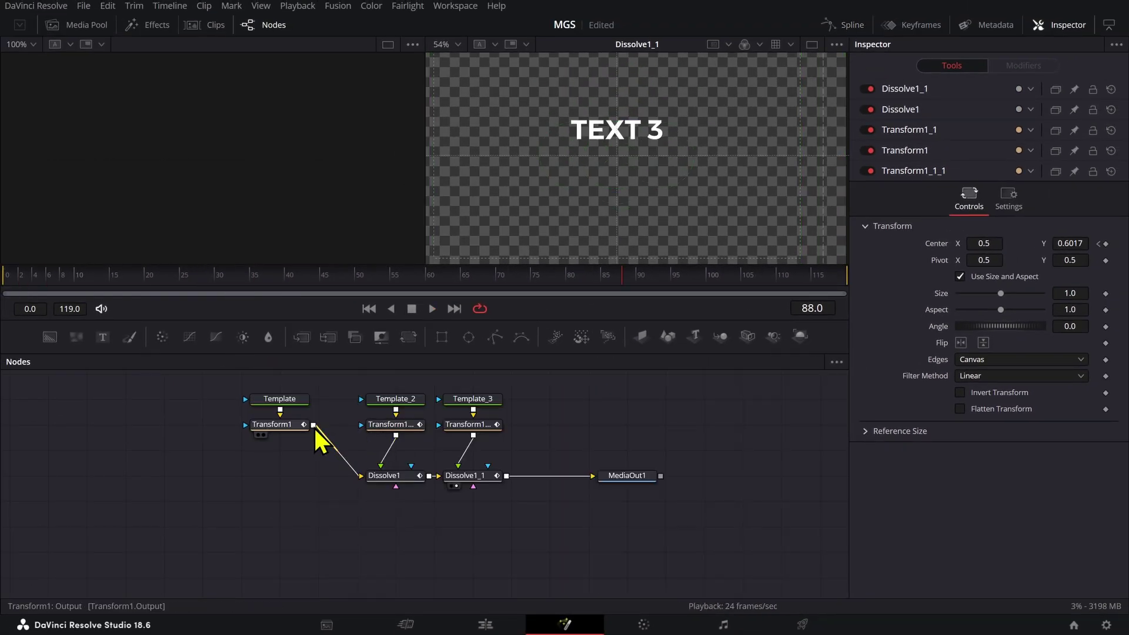
Enable Motion Blur on Transform1 with Quality 6, Shutter Angle 230.0 and Center Bias 0.3
click(310, 425)
click(1019, 123)
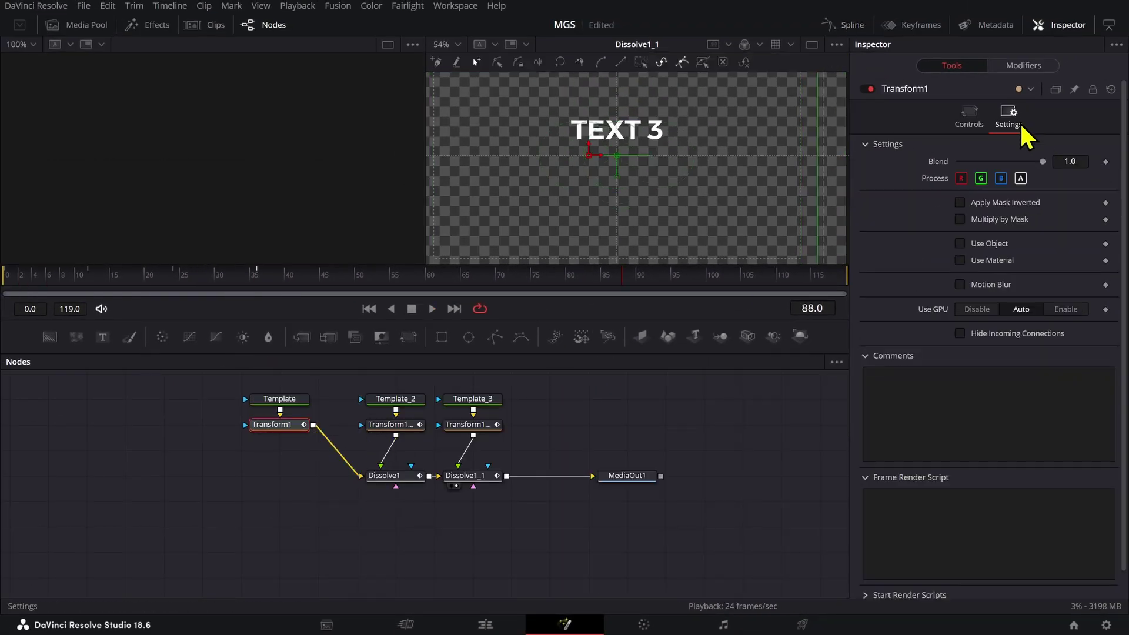
click(989, 286)
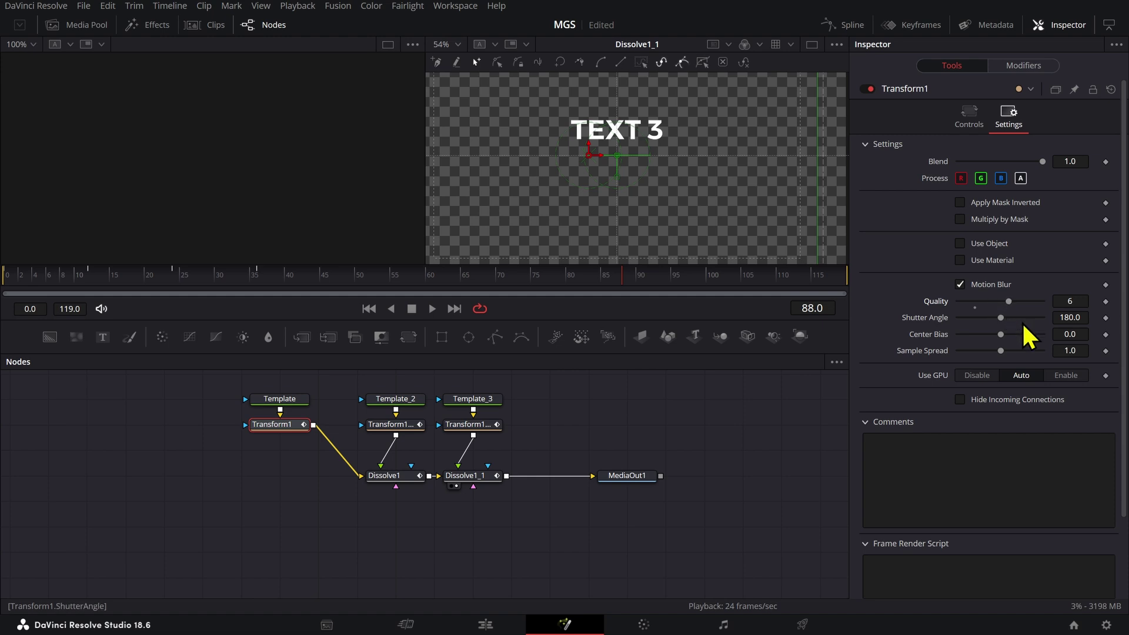
click(1023, 318)
click(1025, 333)
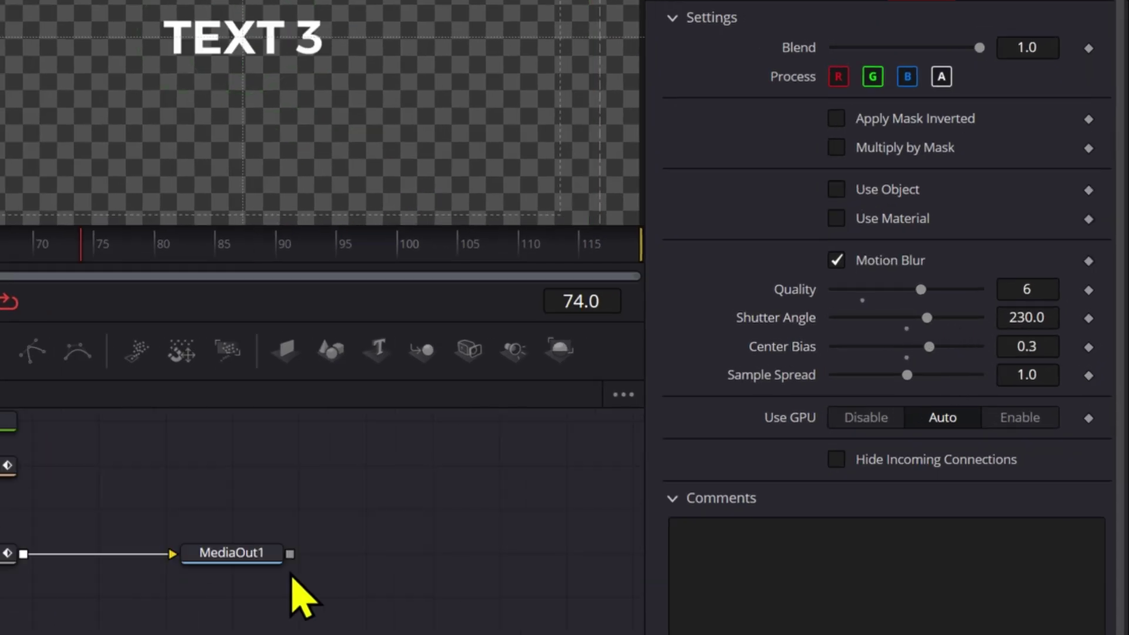
Add a Background node and connect it to pasted instances of Dissolve1 and Dissolve1_1 placed below the originals
drag(290, 575, 301, 619)
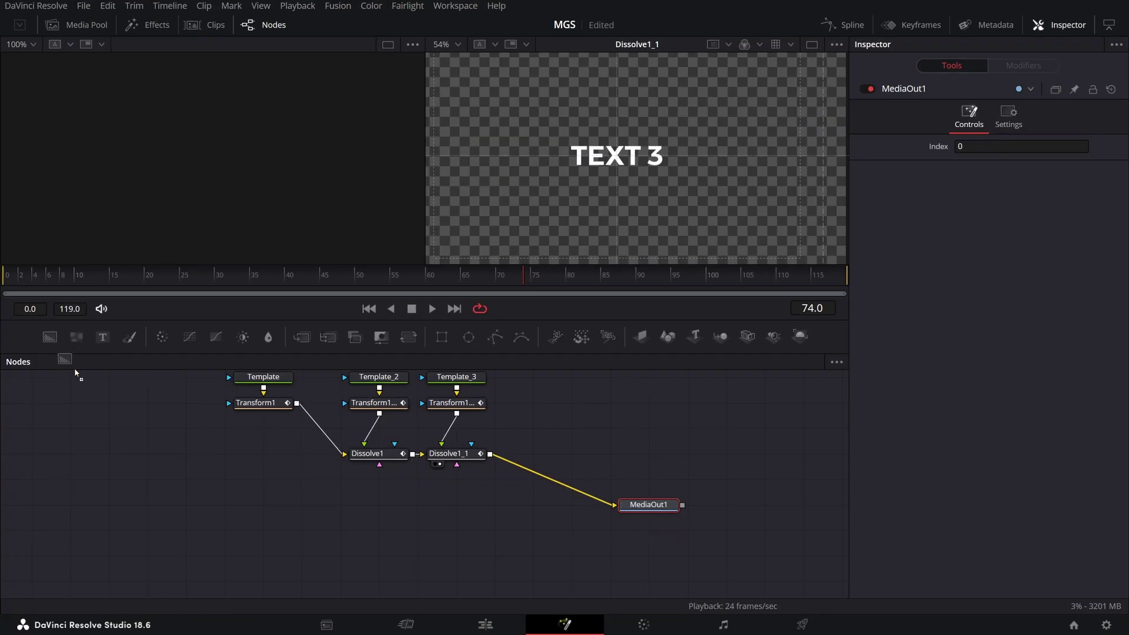
drag(274, 511, 274, 511)
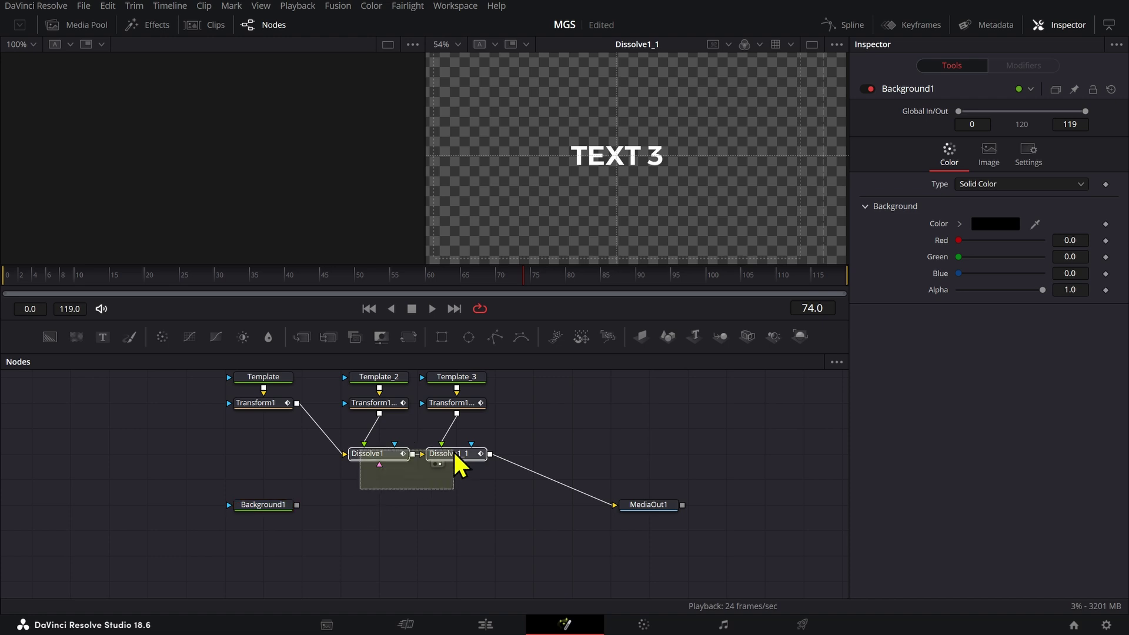
drag(454, 453, 454, 453)
scroll(424, 460, down, 1)
key(ctrl+c)
key(ctrl+shift+v)
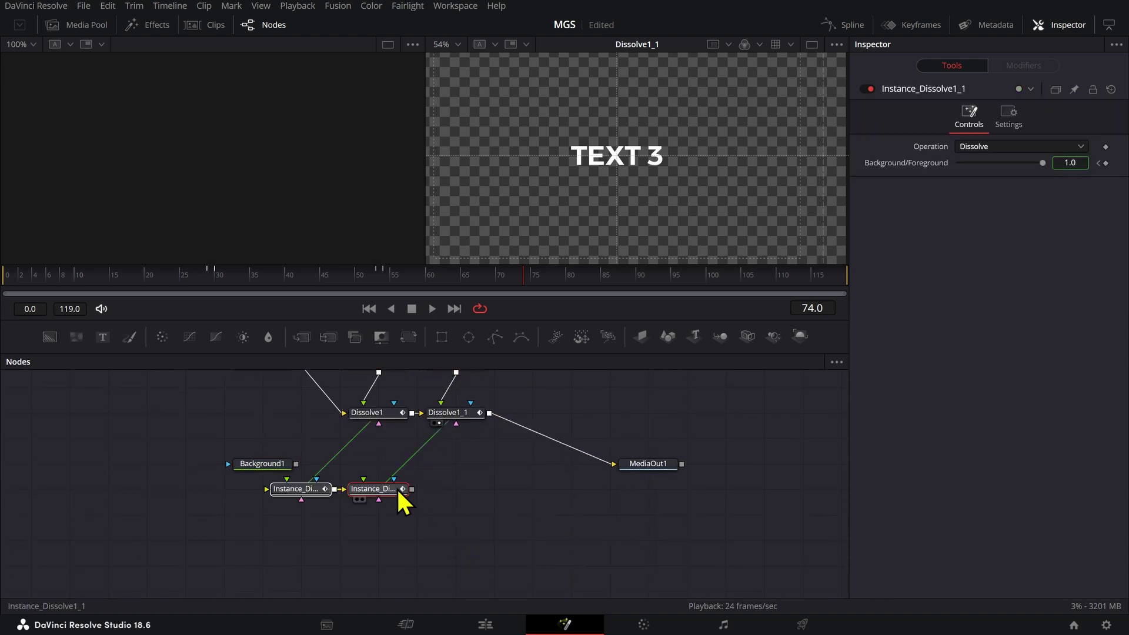
drag(403, 503, 481, 529)
drag(297, 463, 346, 515)
Duplicate Background1 twice and connect one copy to each instanced Dissolve node as its foreground
click(262, 463)
key(ctrl+c)
key(ctrl+v)
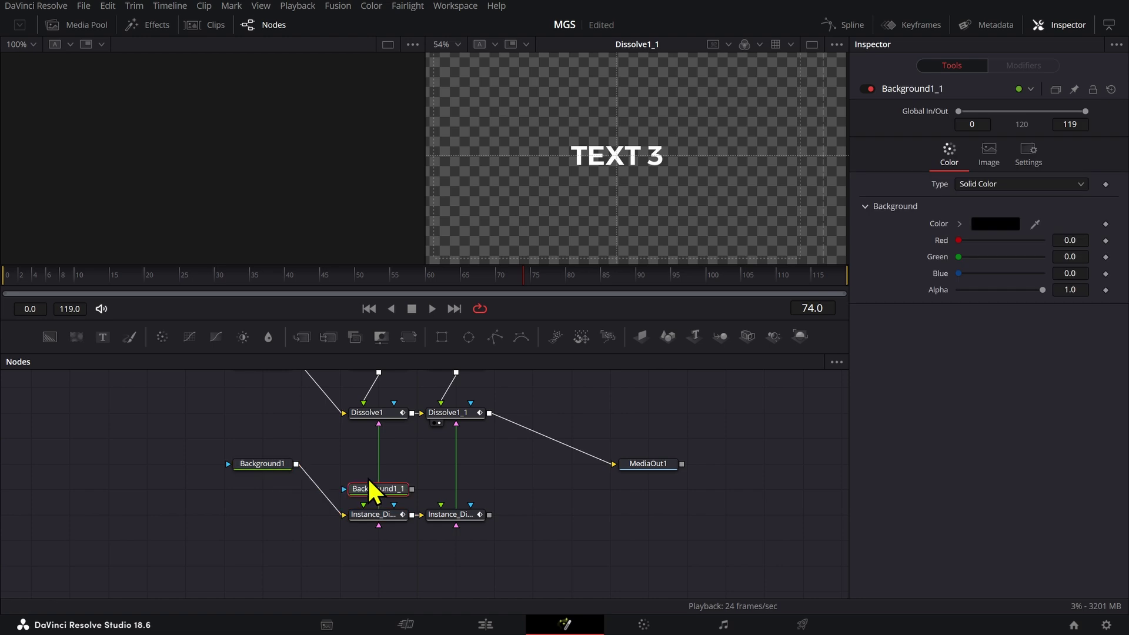
drag(368, 477, 376, 464)
key(ctrl+v)
drag(488, 464, 457, 515)
drag(412, 464, 379, 514)
Merge Dissolve1_1 over the instanced background dissolves before MediaOut1, and show MediaOut1 in the viewer
drag(489, 515, 493, 500)
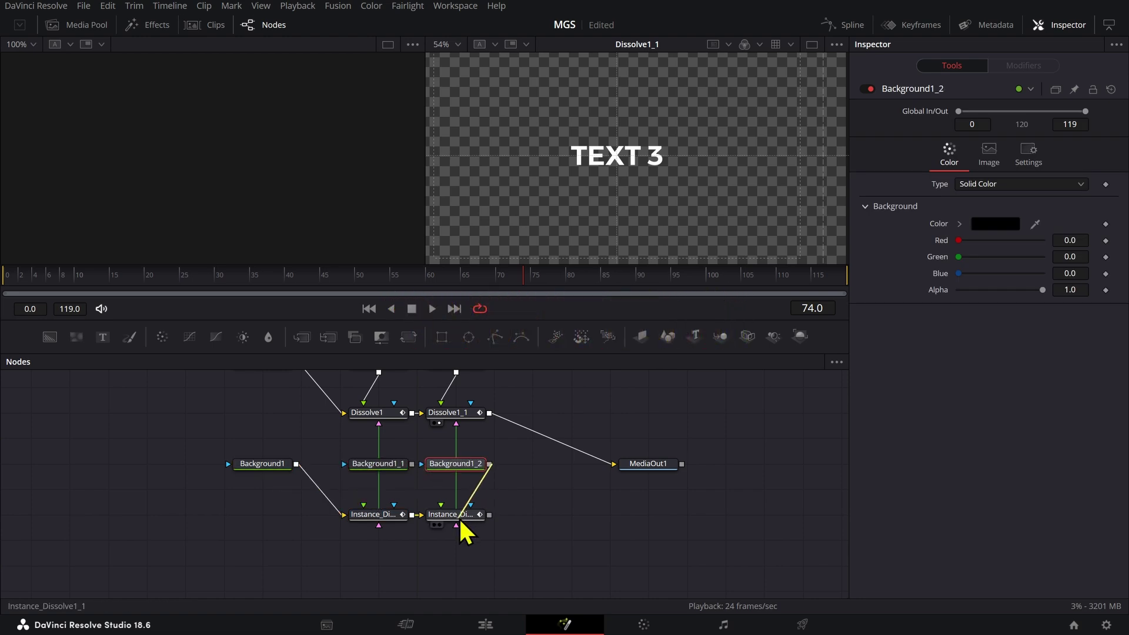
drag(488, 421, 489, 417)
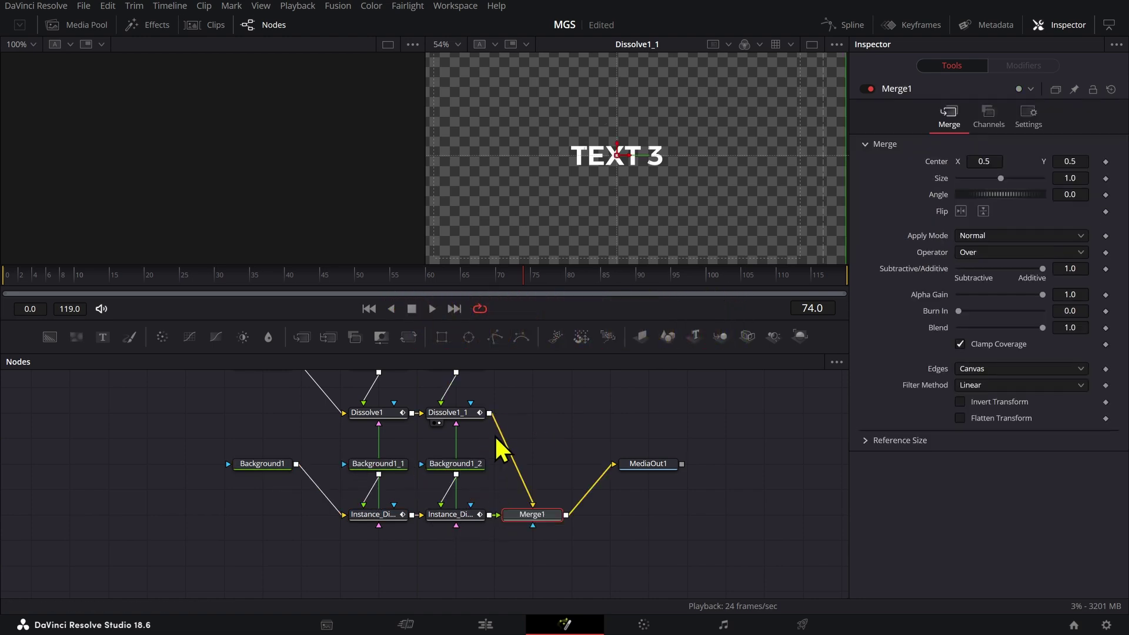
drag(558, 515, 586, 501)
click(287, 462)
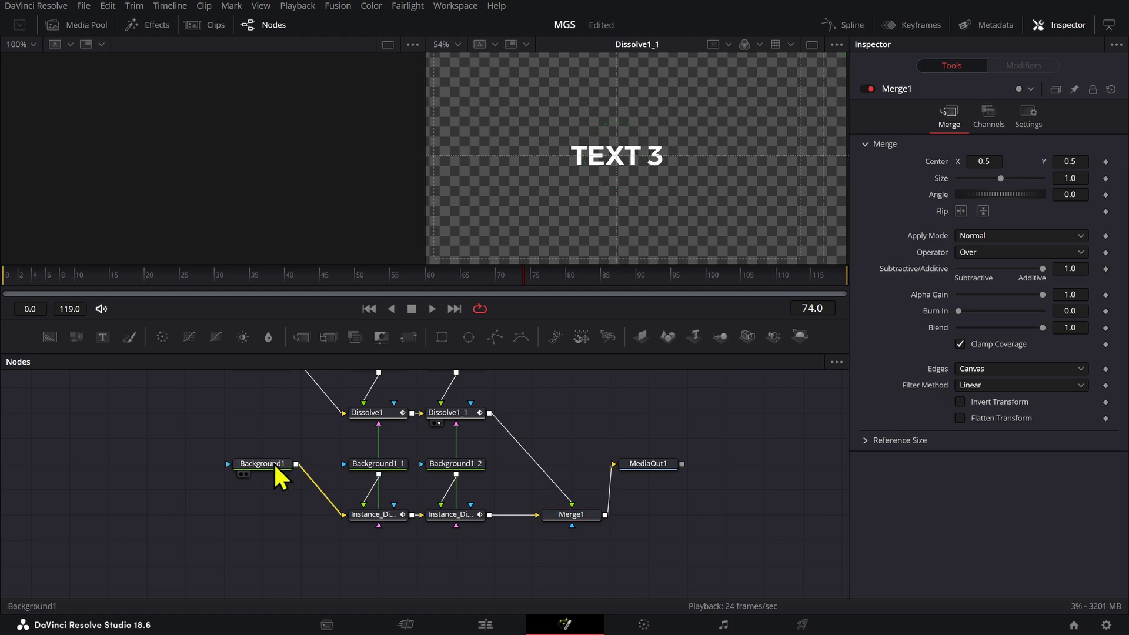
click(635, 461)
key(2)
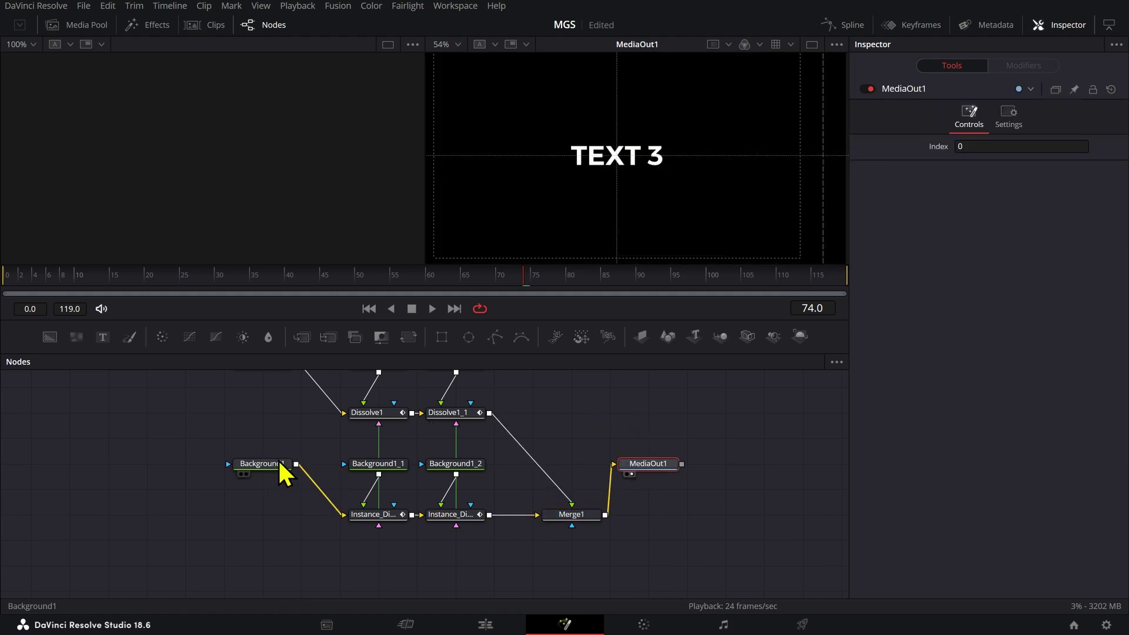
Set the color of Background1_1 to light grey #e6e6e6
click(277, 465)
drag(168, 287, 119, 288)
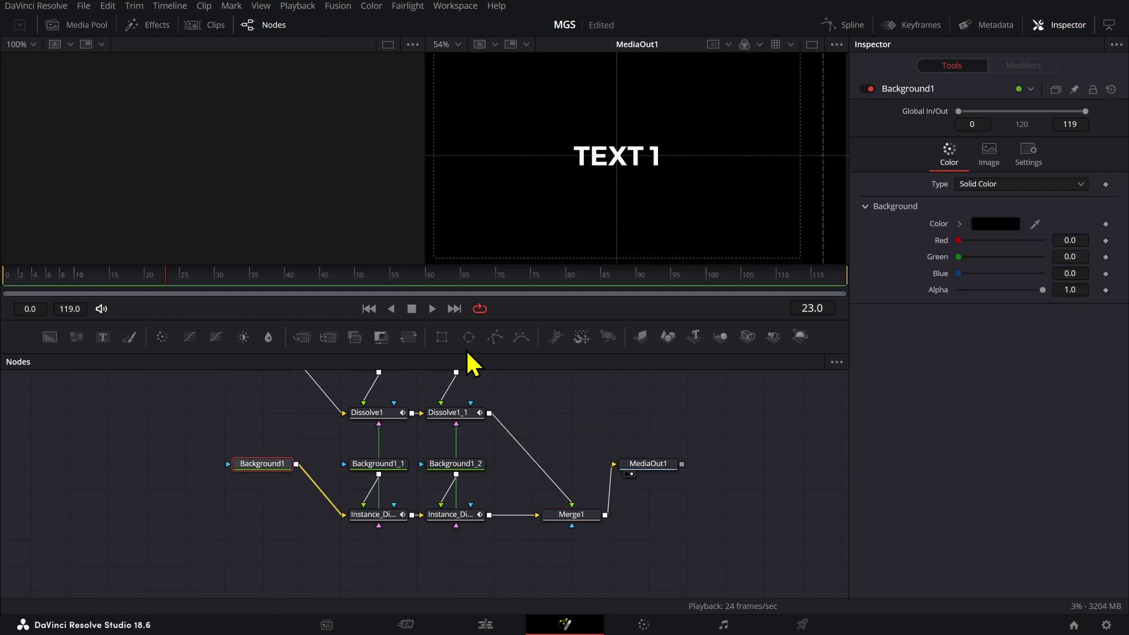
click(394, 464)
click(971, 232)
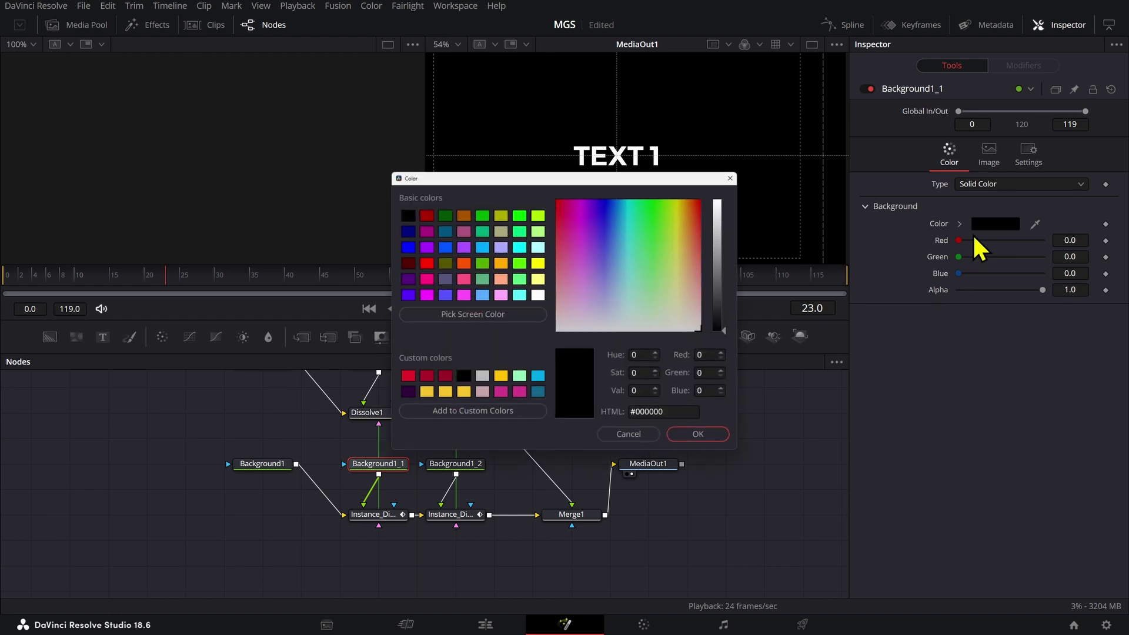
drag(733, 286, 718, 216)
click(726, 434)
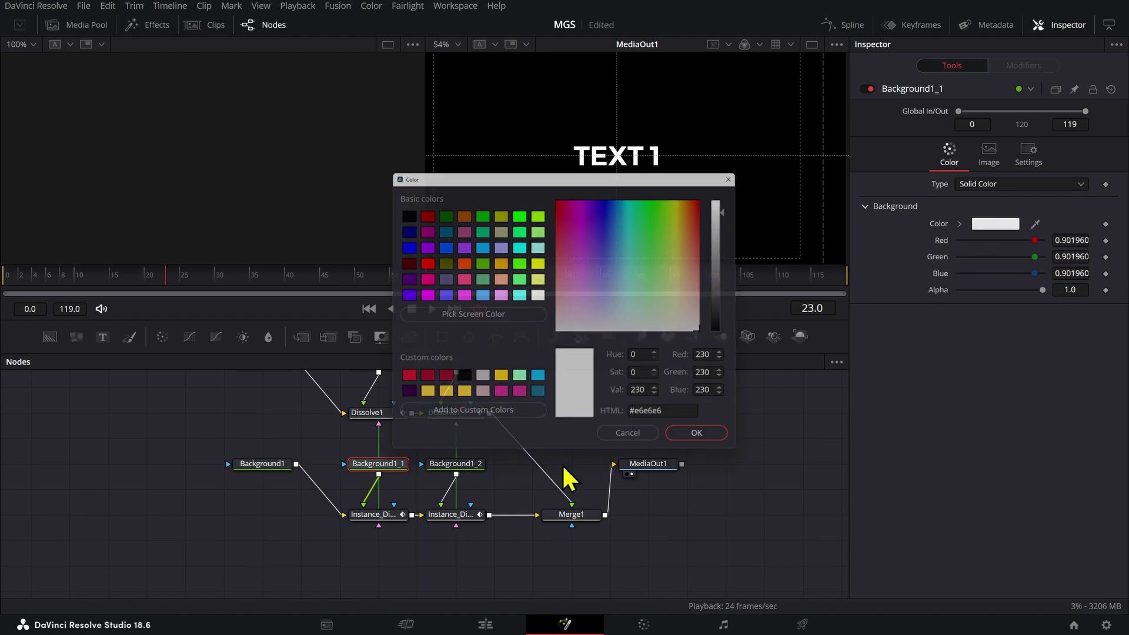
Change the text color of Template_2 to near-black and play back the animation with its switching backgrounds
scroll(360, 478, up, 5)
click(364, 493)
click(288, 284)
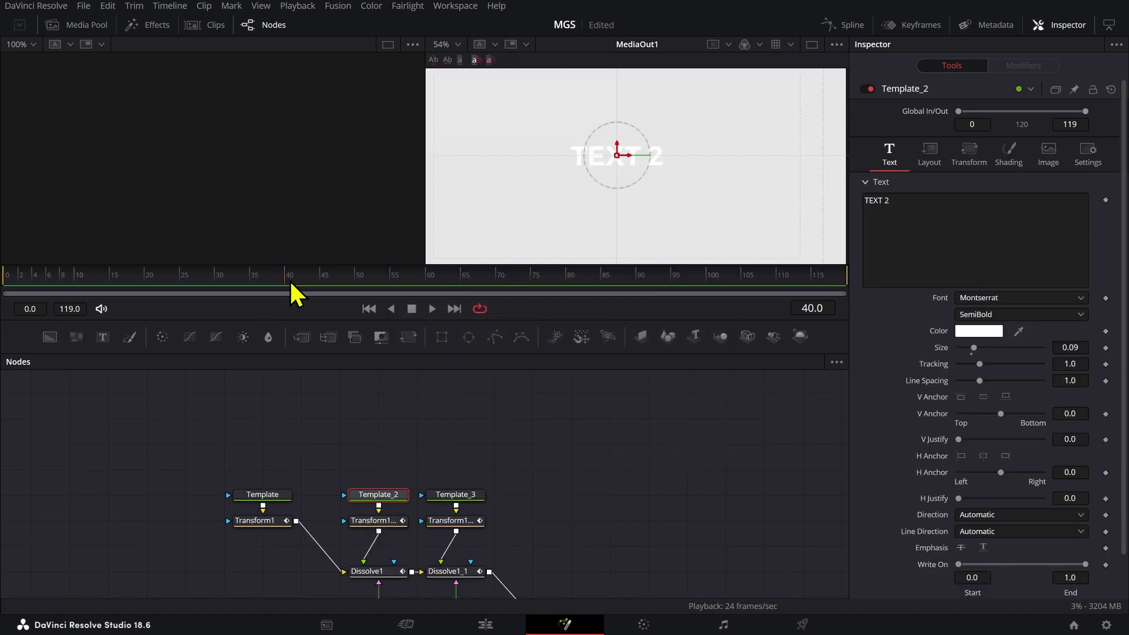
click(996, 330)
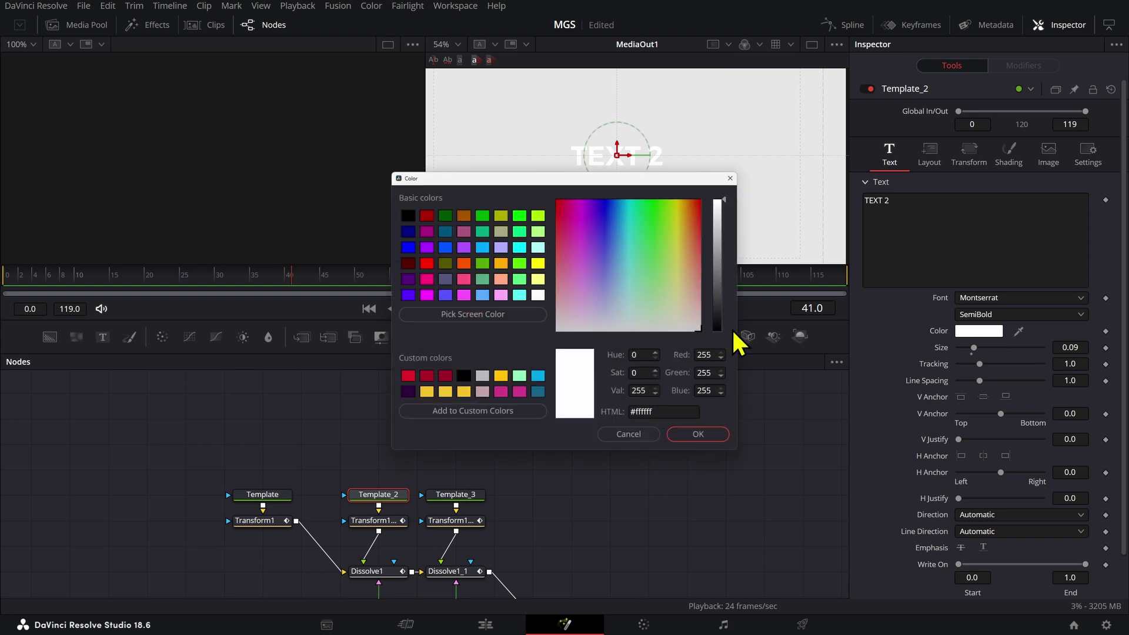
drag(731, 328, 719, 326)
click(698, 433)
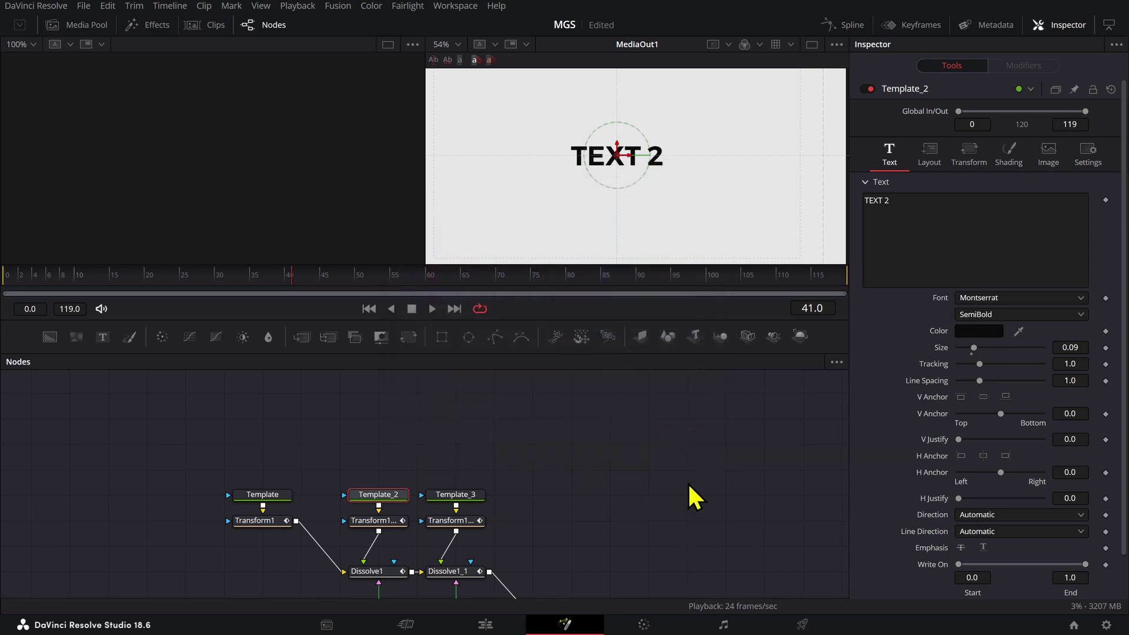
scroll(688, 494, down, 6)
key(space)
scroll(545, 464, up, 3)
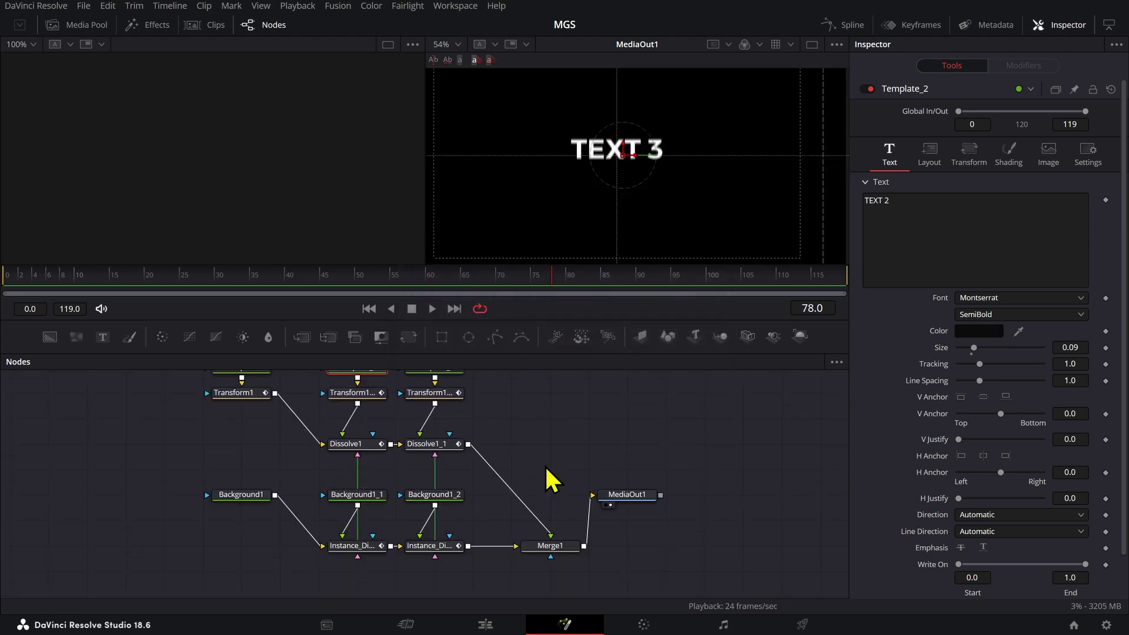
Place the playhead at frame 84 of the text animation and trim the Text+ clip's end to that point, 00:00:08:08, on the Edit page
drag(559, 426, 395, 513)
click(594, 285)
mouse_move(595, 286)
mouse_down()
mouse_move(571, 285)
mouse_move(596, 286)
mouse_up()
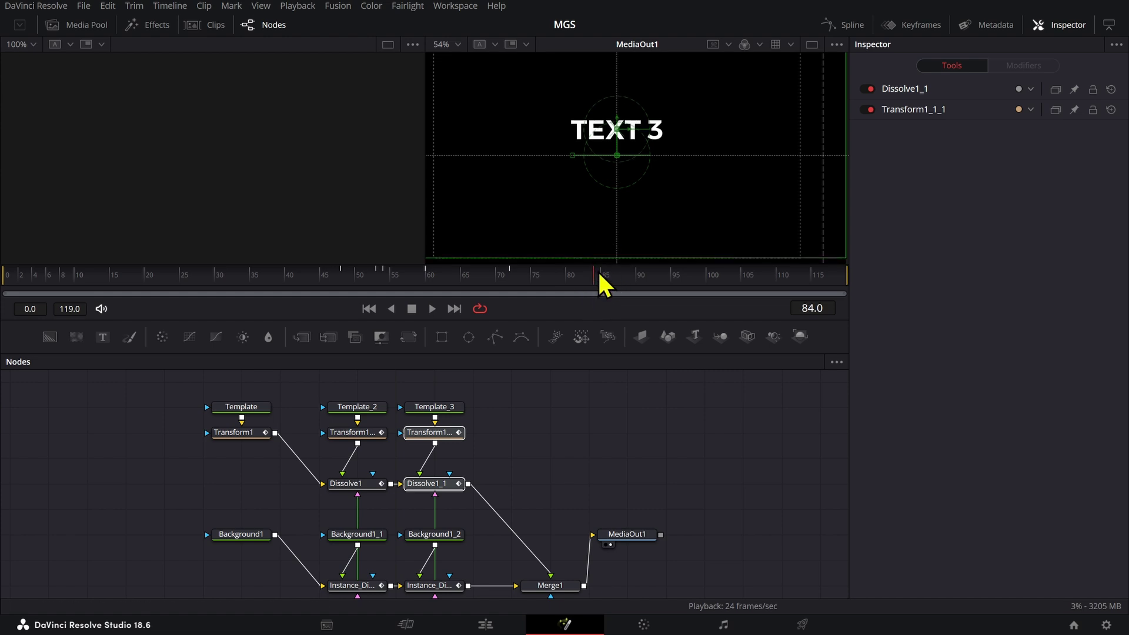
click(491, 629)
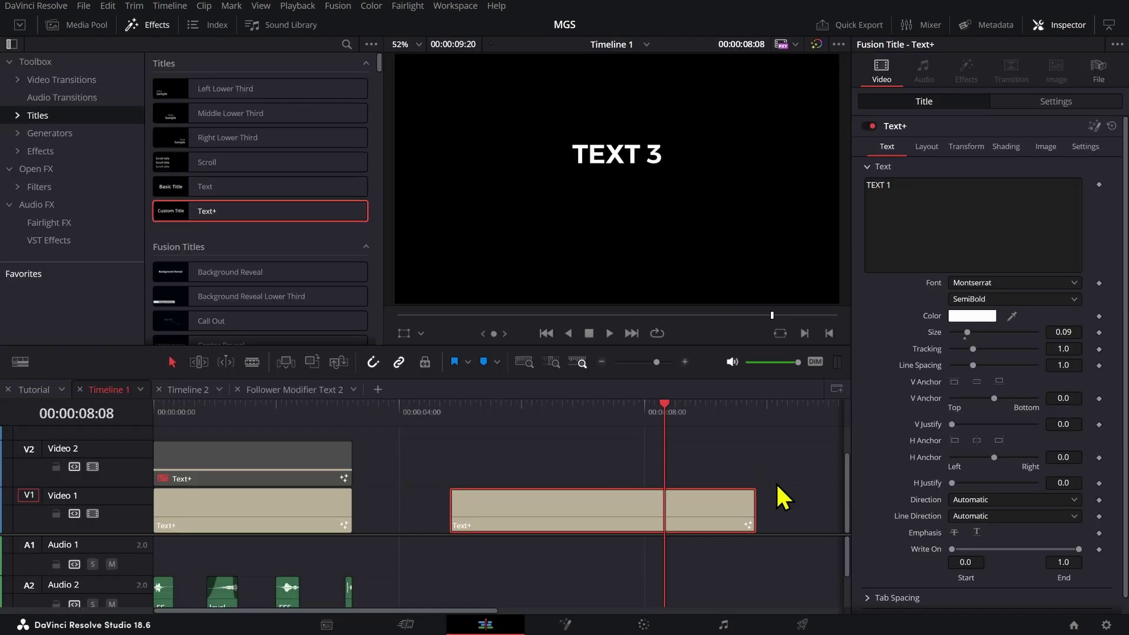
drag(758, 511, 664, 512)
Scrub through the shortened Text+ clip on Video 1 and trim a few frames off its start
drag(575, 412, 578, 459)
click(544, 502)
drag(545, 502, 763, 503)
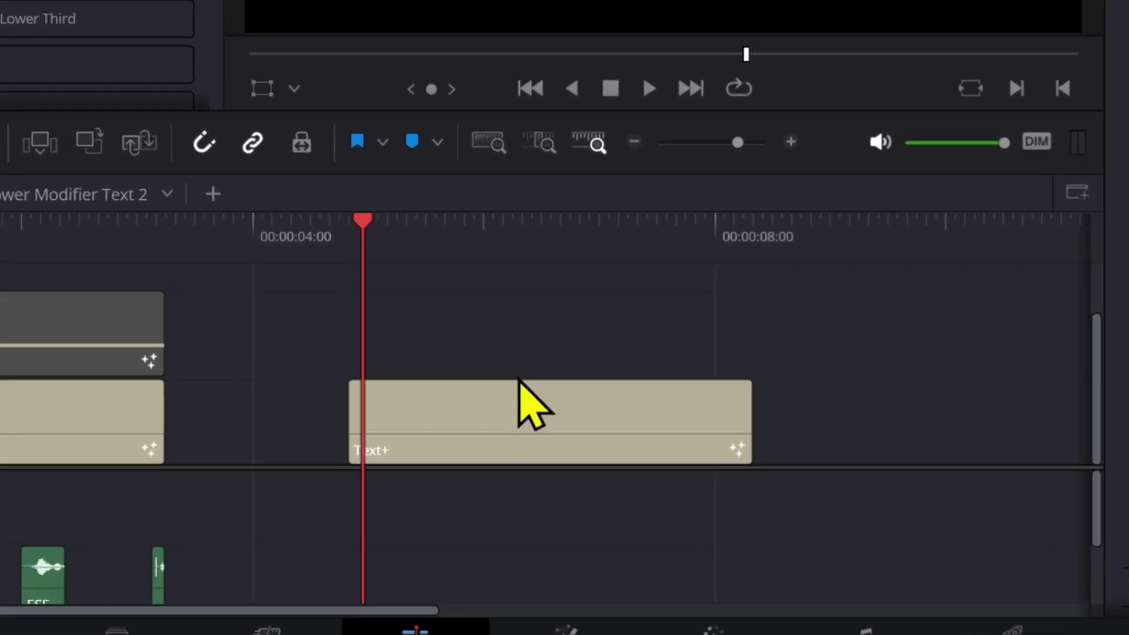
drag(353, 434, 378, 438)
Move the playhead six frames back from the Text+ clip's end and trim the clip's end to 00:00:08:02
click(748, 245)
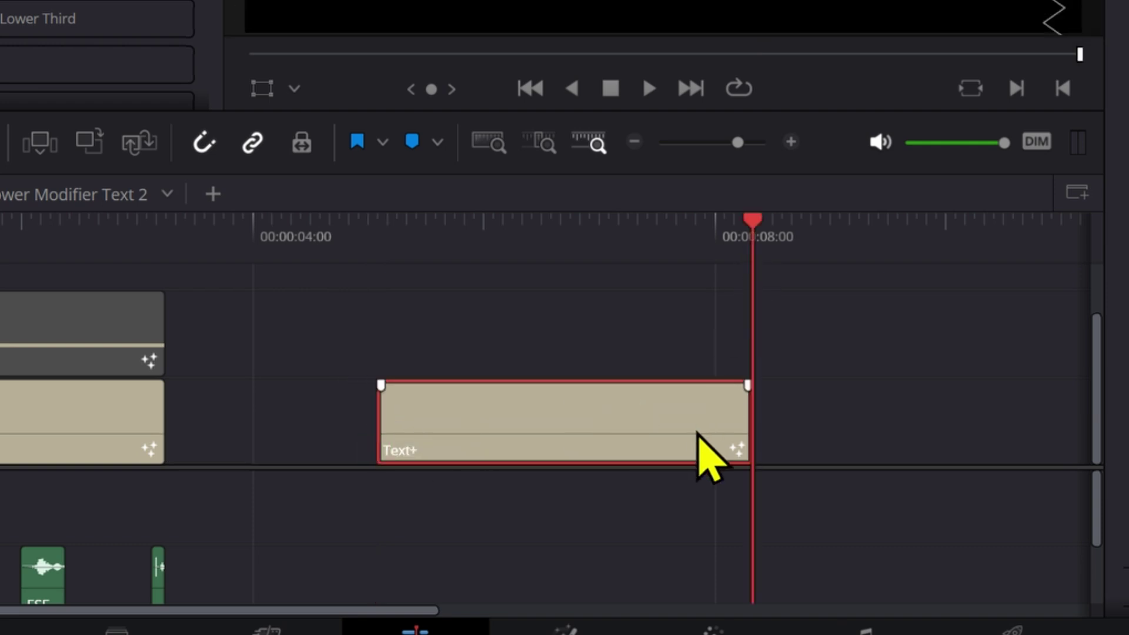
key(Left)
key(Left)
key(Left)
key(Left)
key(Left)
key(Left)
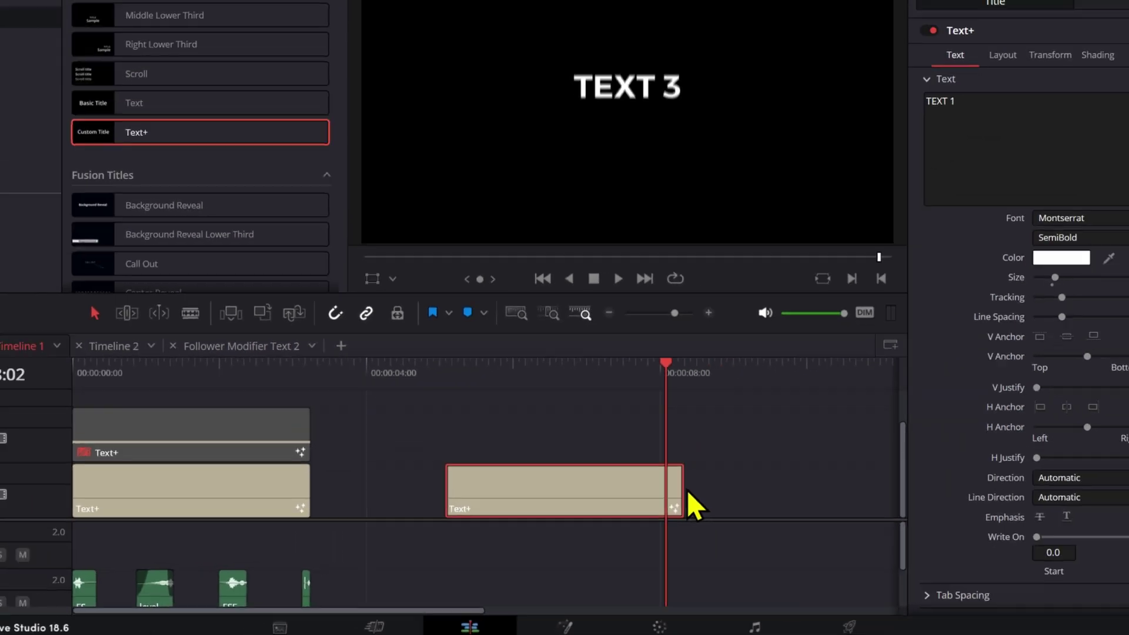
drag(682, 489, 665, 488)
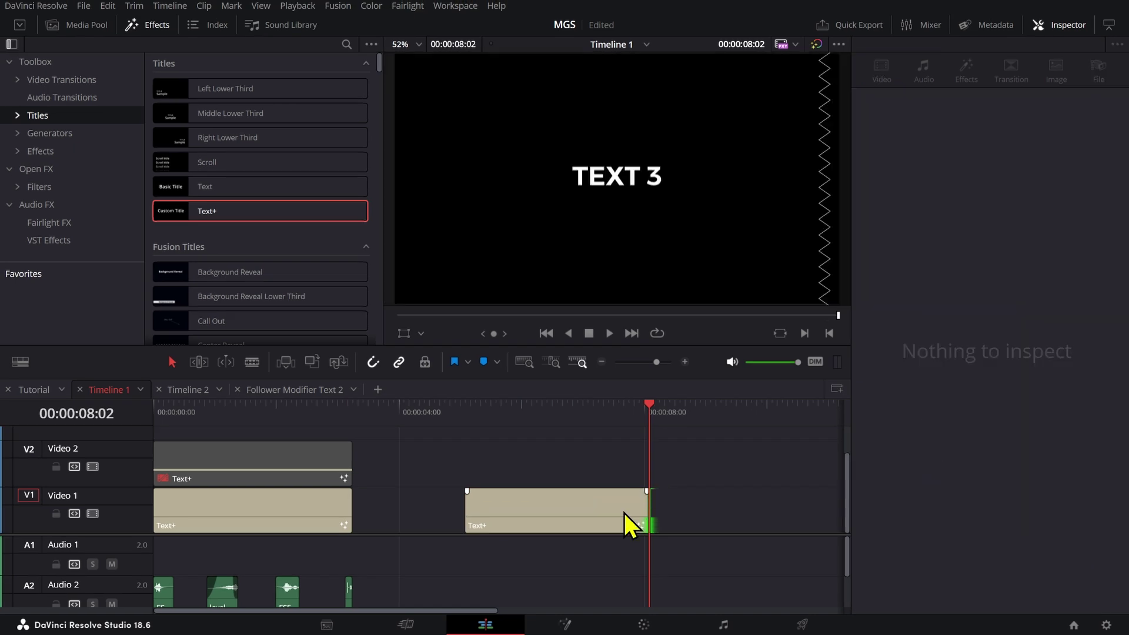
Duplicate the trimmed Text+ clip directly after the original on Video 1 and play back across the join to check the loop
click(637, 494)
alt+drag(514, 524, 699, 516)
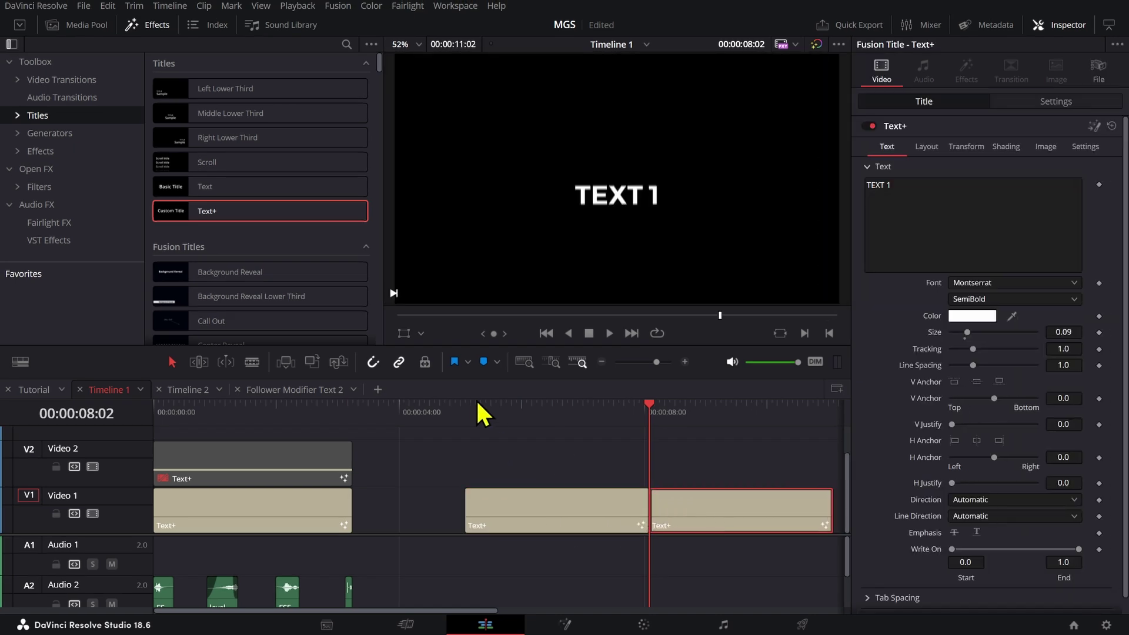
click(464, 406)
key(space)
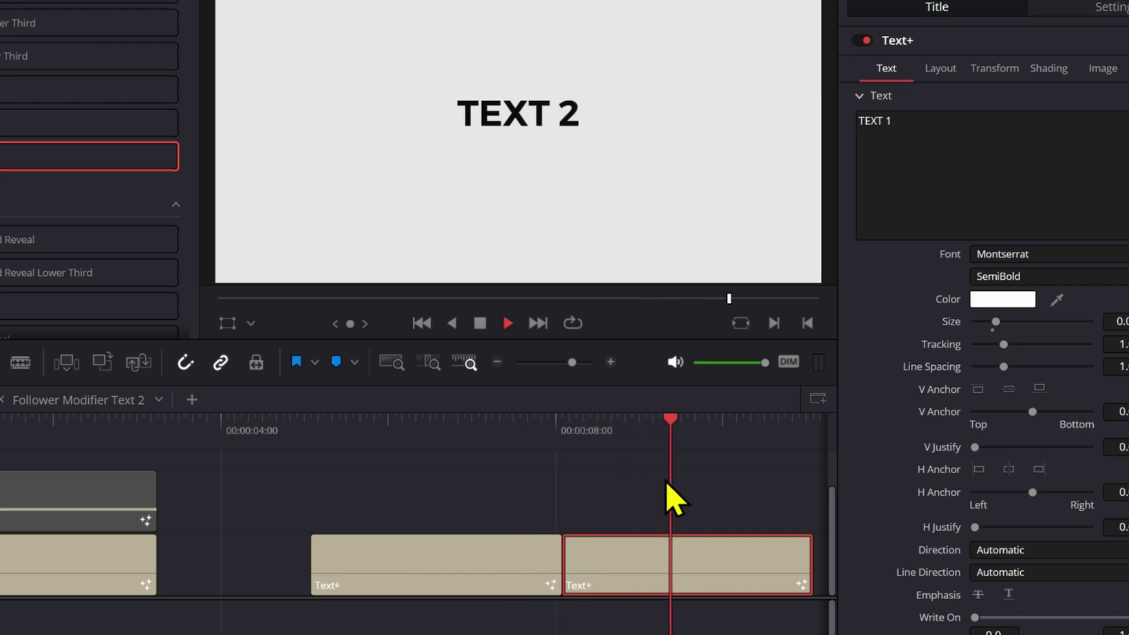
click(449, 438)
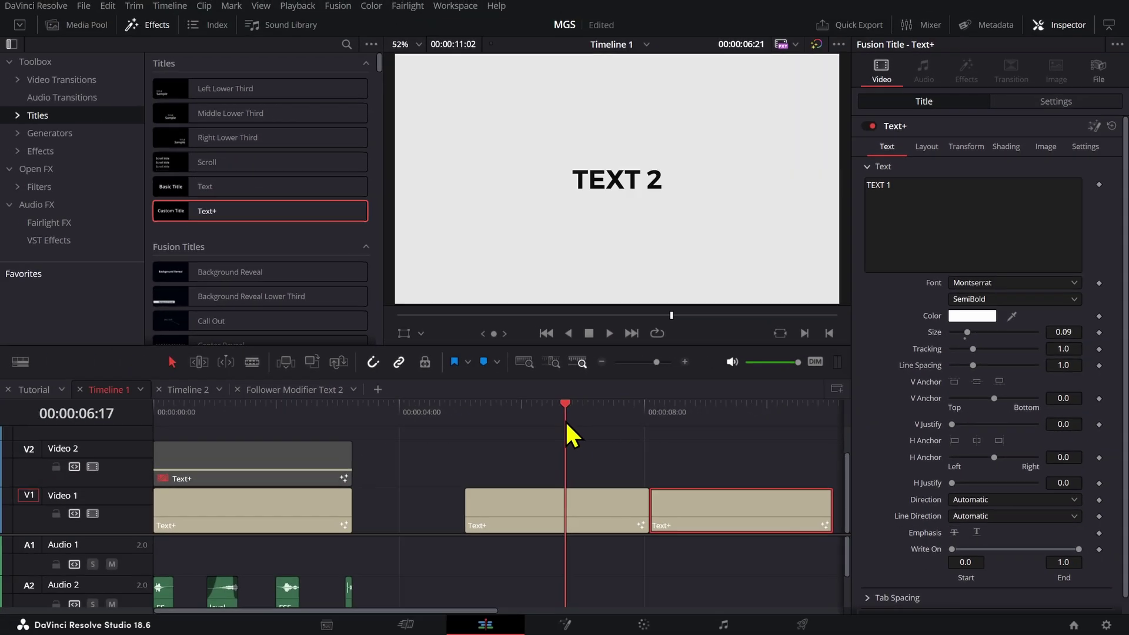
drag(566, 422, 503, 435)
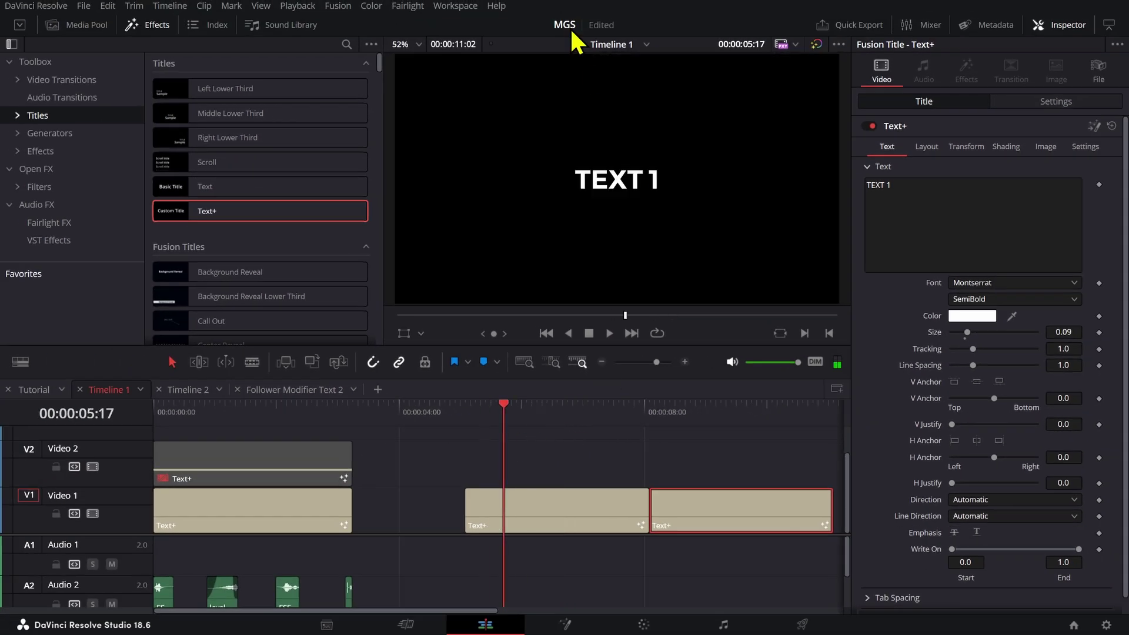
click(629, 404)
key(space)
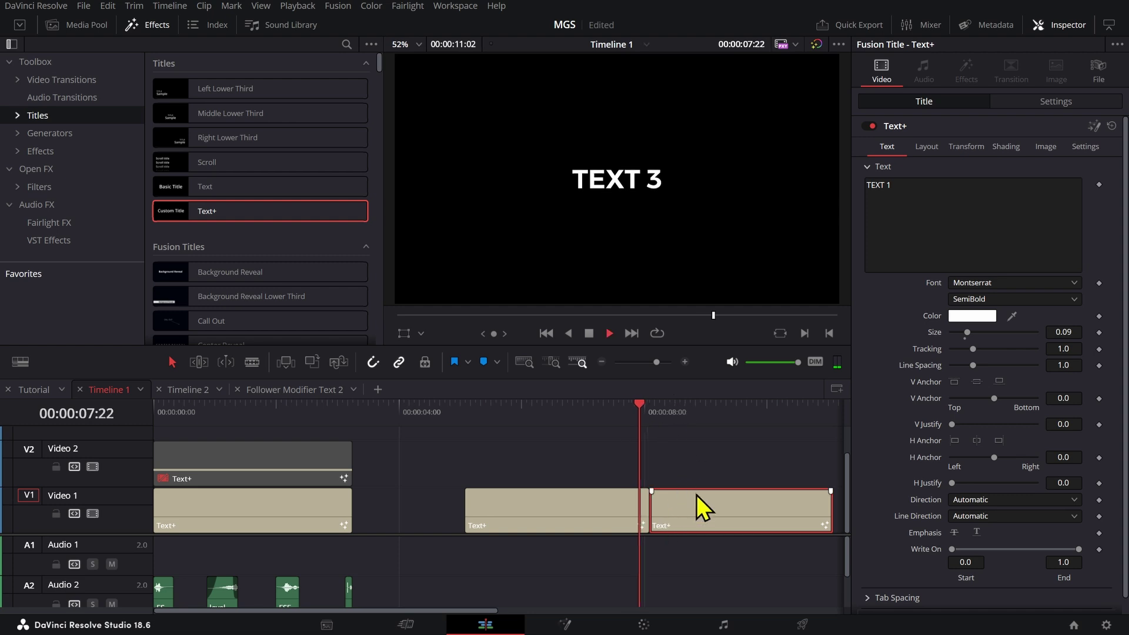